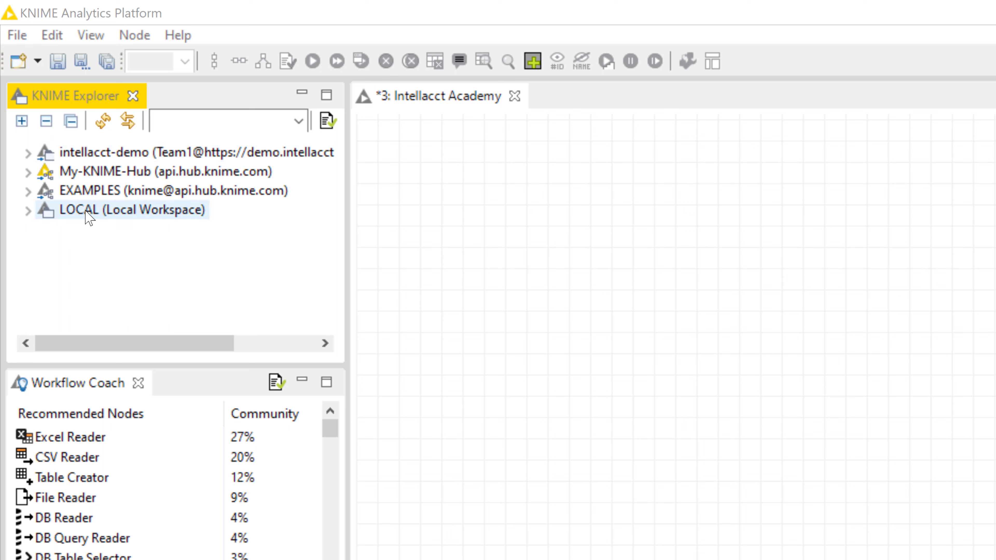
- Browse the LOCAL workspace and its Example Workflows folder, and view the creation options available for the workspace
{"action": "left_click", "coordinate": [29, 211]}
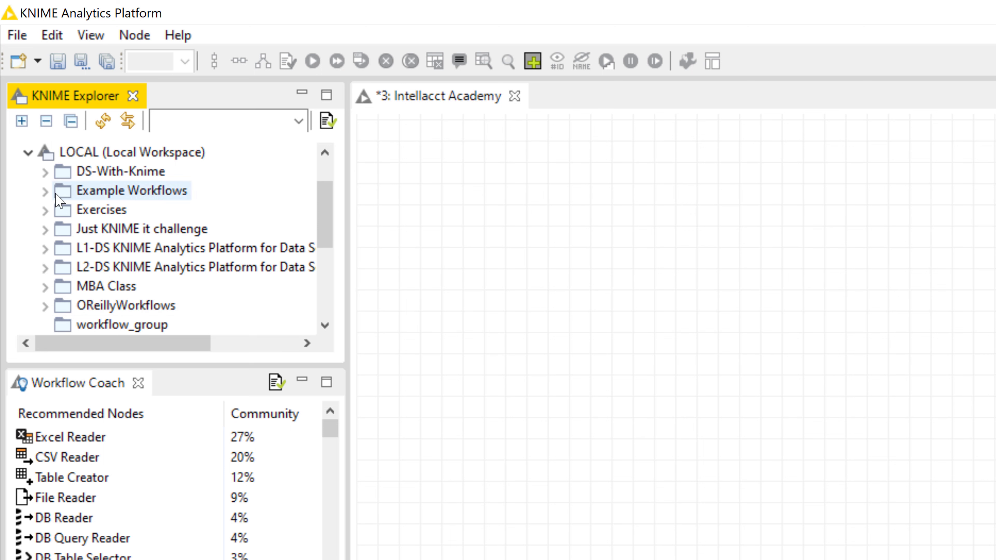
{"action": "left_click", "coordinate": [46, 192]}
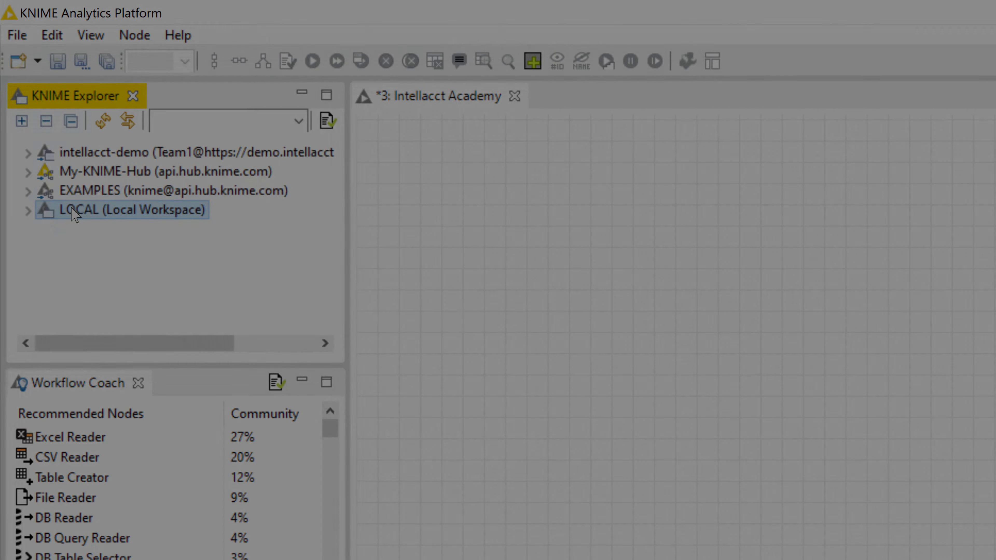
{"action": "right_click", "coordinate": [73, 212]}
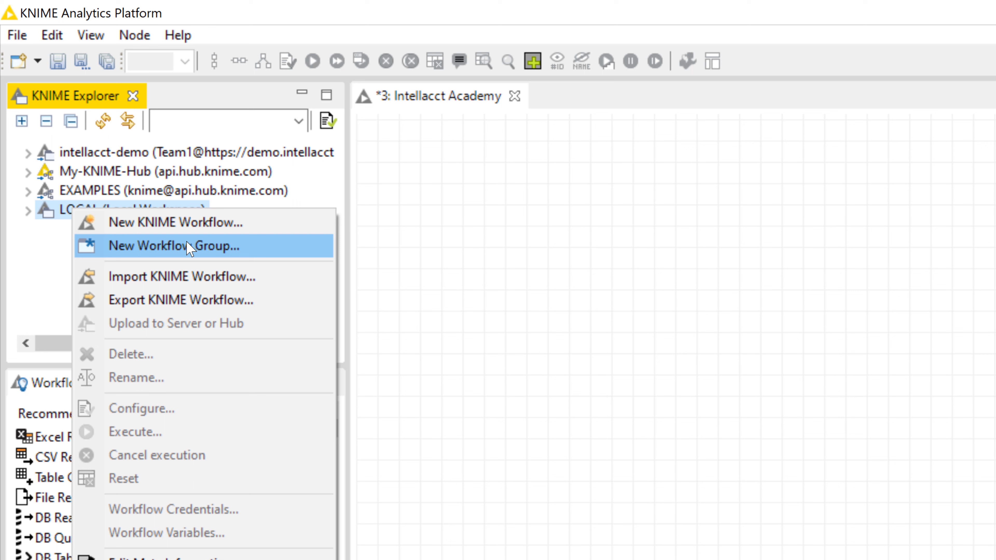
{"action": "left_click", "coordinate": [411, 220]}
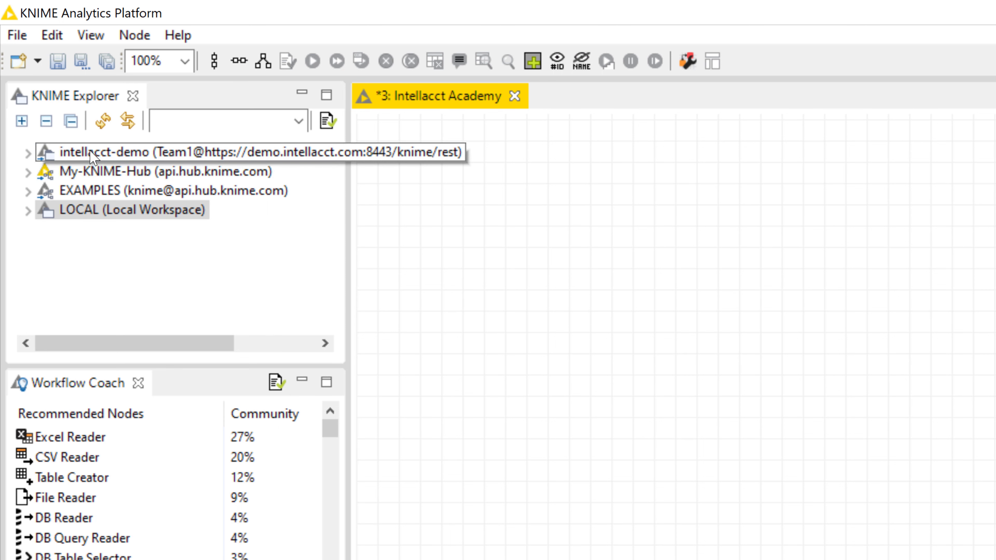
- Load the EXAMPLES server's workflows and browse the 02_Databases folder inside 01_Data_Access
{"action": "left_click", "coordinate": [27, 192]}
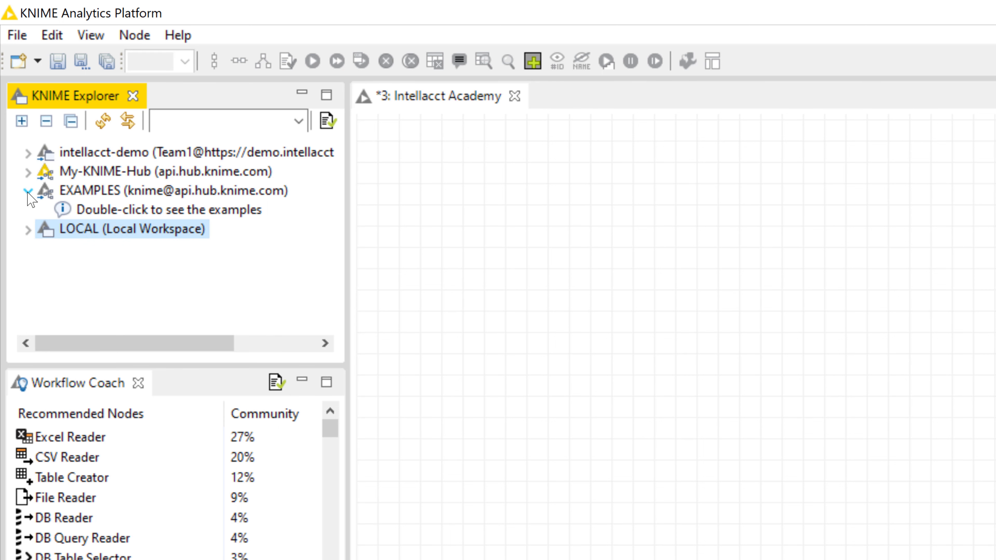
{"action": "left_click", "coordinate": [136, 212]}
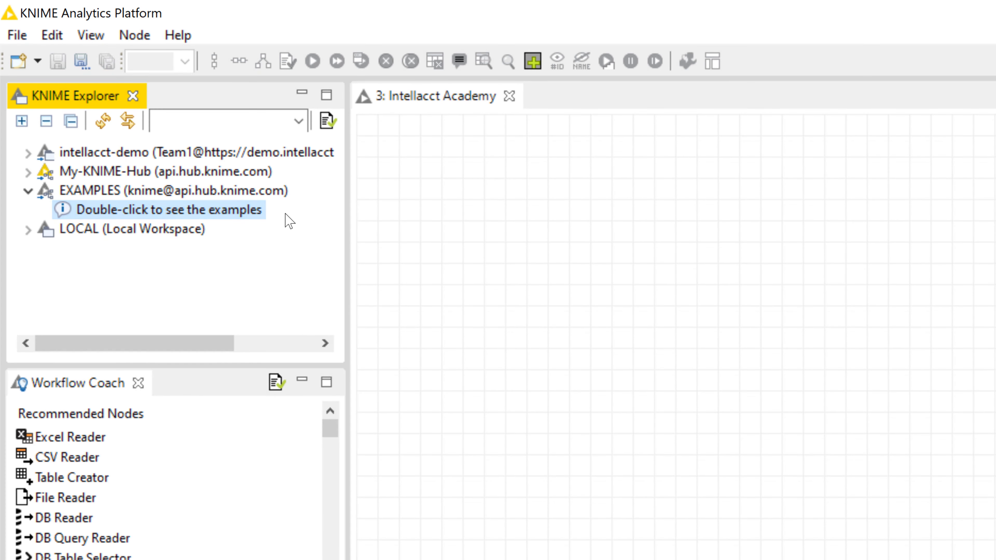
{"action": "double_click", "coordinate": [286, 214]}
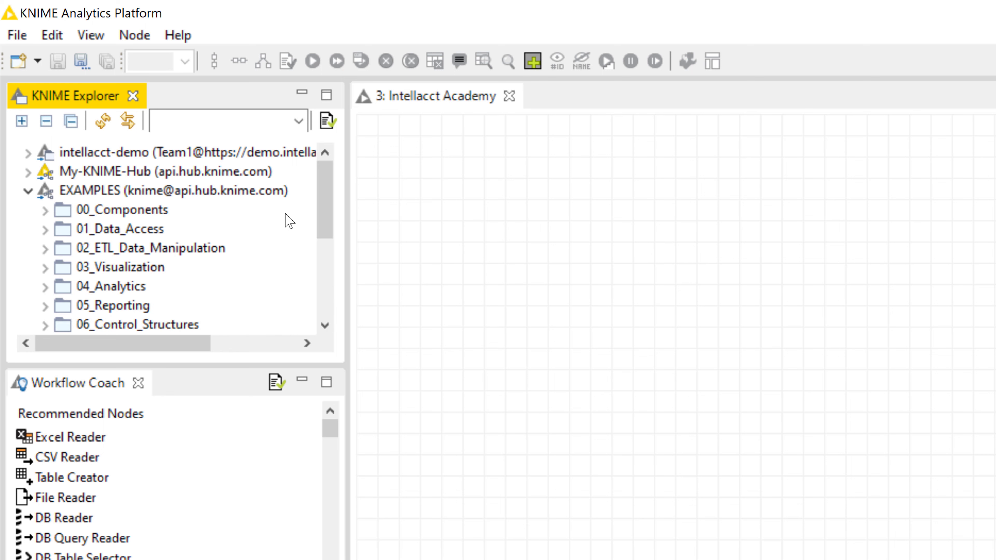
{"action": "mouse_move", "coordinate": [322, 214]}
{"action": "left_mouse_down"}
{"action": "mouse_move", "coordinate": [322, 288]}
{"action": "mouse_move", "coordinate": [325, 206]}
{"action": "left_mouse_up"}
{"action": "left_click", "coordinate": [45, 228]}
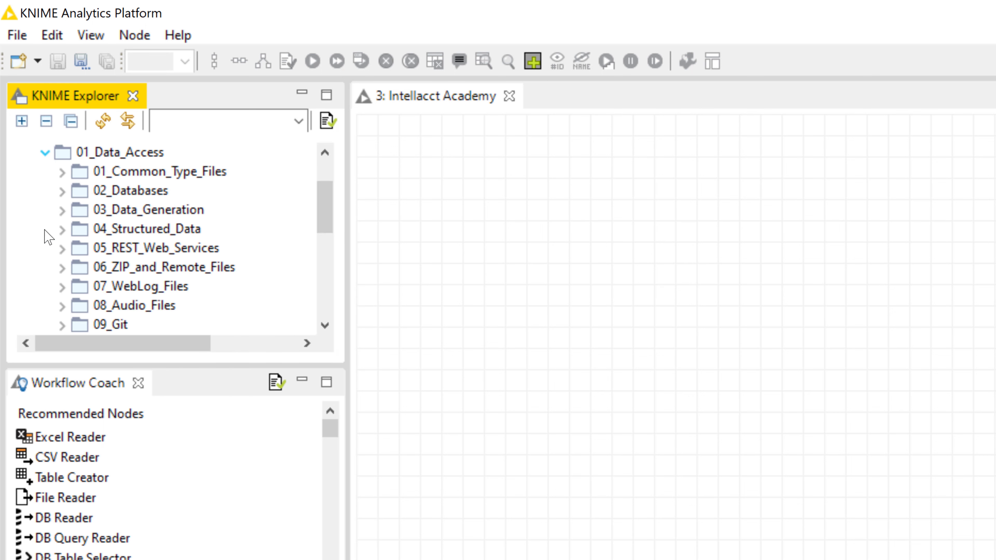
{"action": "left_click", "coordinate": [62, 191]}
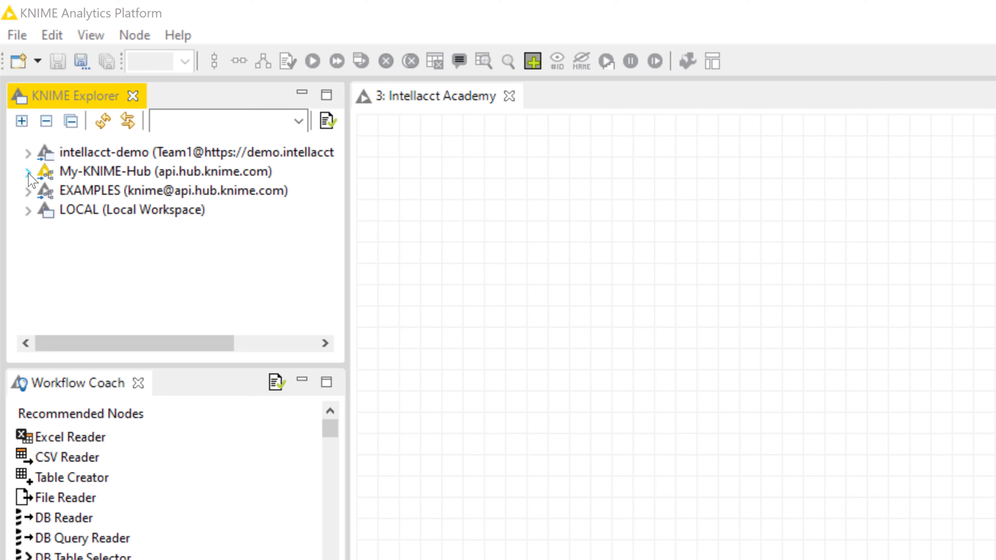
- Connect the My-KNIME-Hub mount point by signing in with the saved account credentials
{"action": "left_click", "coordinate": [28, 173]}
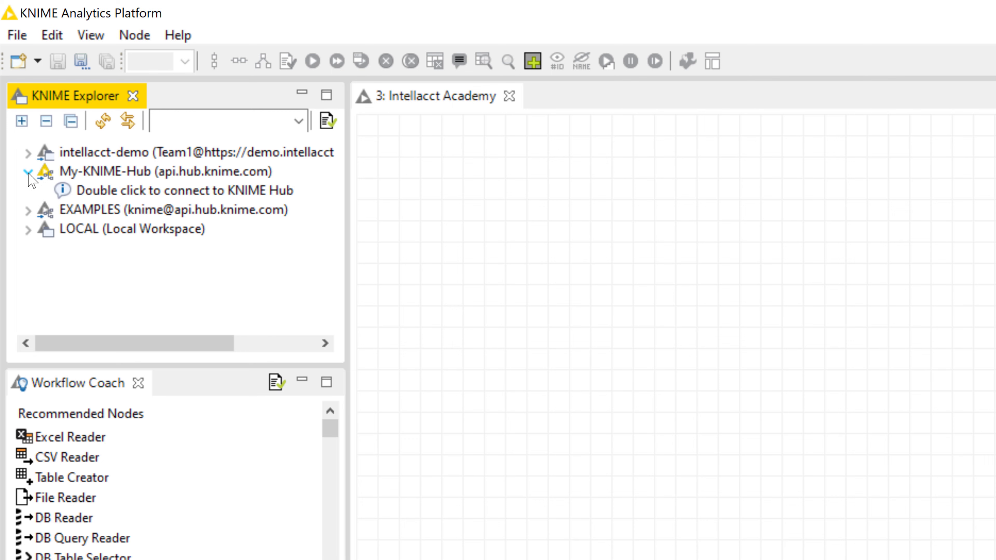
{"action": "left_click", "coordinate": [144, 191]}
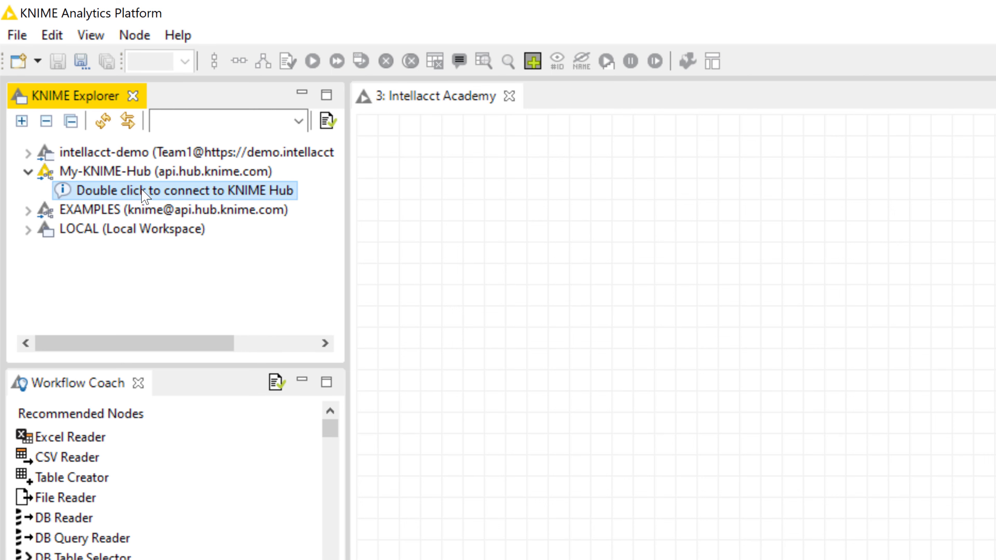
{"action": "double_click", "coordinate": [145, 191]}
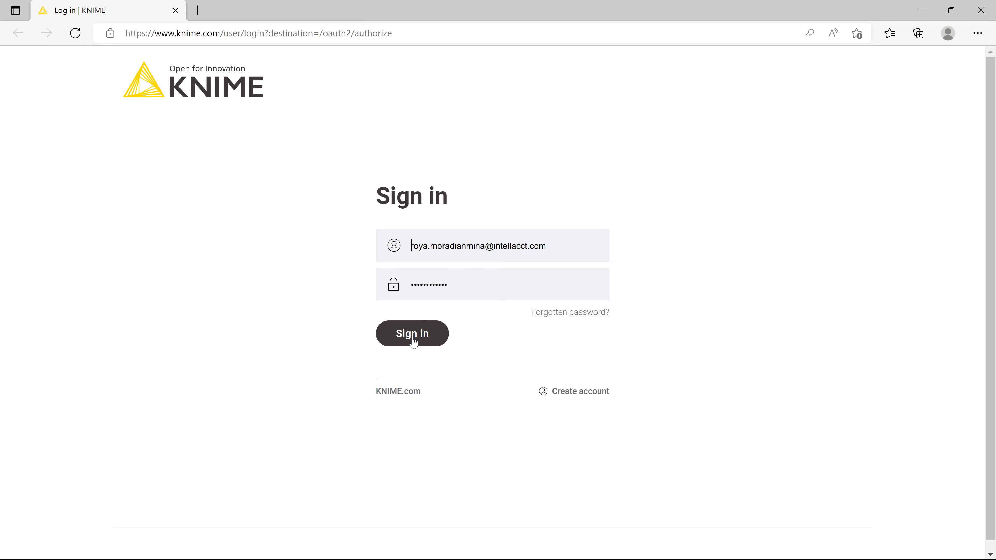
{"action": "left_click", "coordinate": [412, 335]}
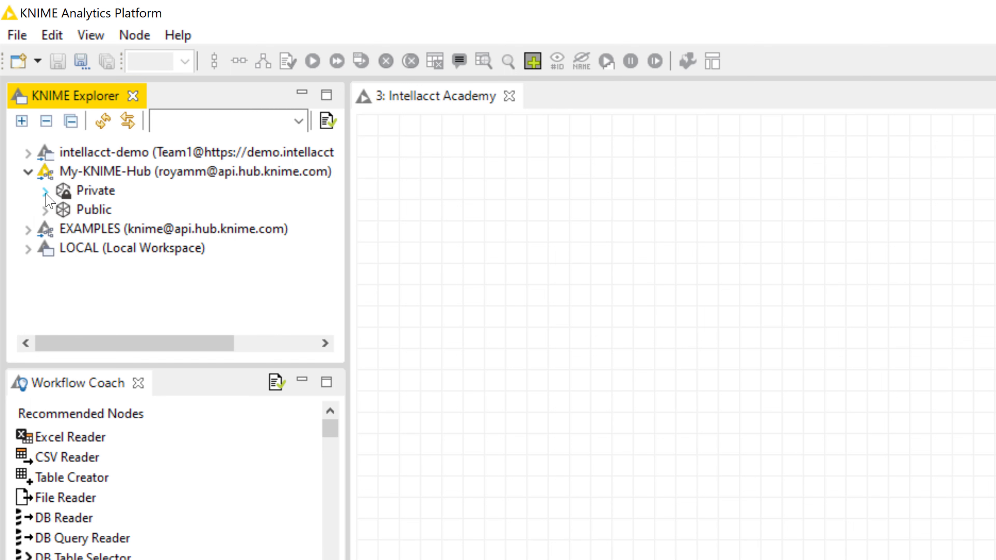
- Expand the Private and Public spaces of My-KNIME-Hub and the intellacct-demo server entry to view their contents
{"action": "left_click", "coordinate": [45, 191]}
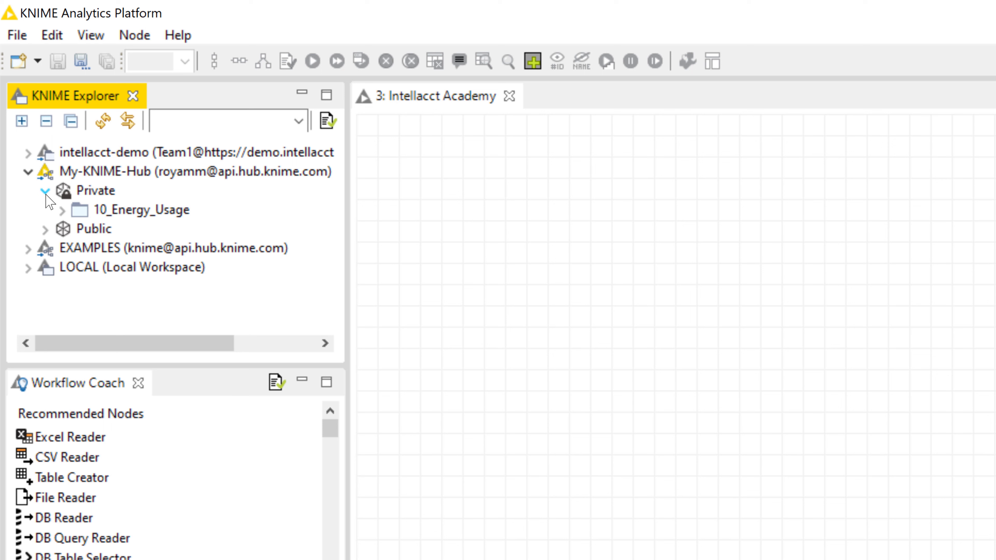
{"action": "left_click", "coordinate": [45, 230]}
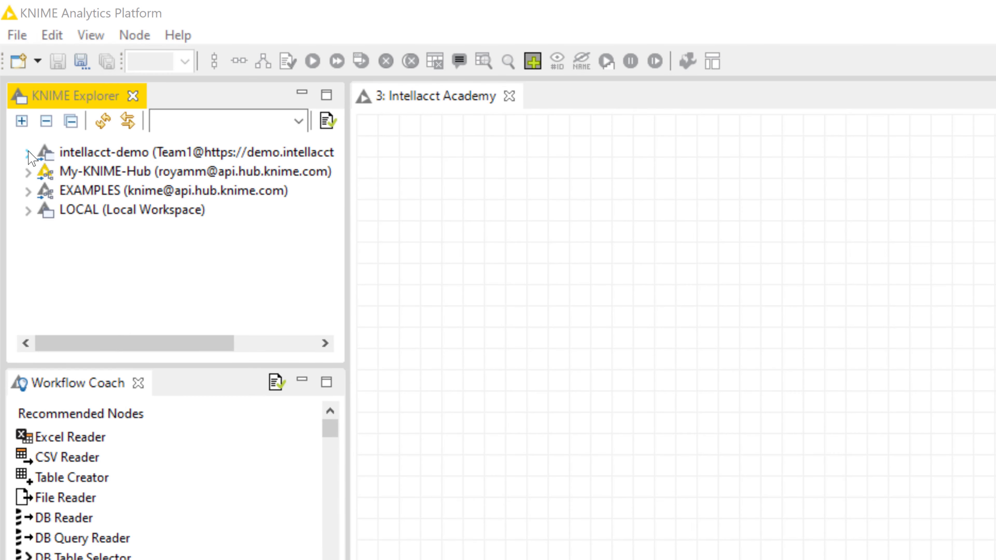
{"action": "left_click", "coordinate": [27, 153]}
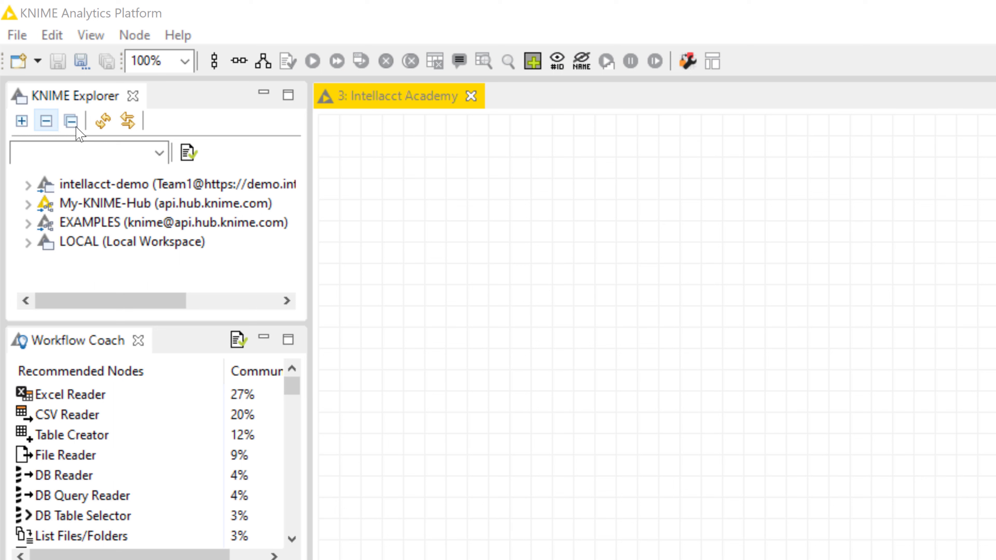
- Locate the open Intellacct Academy workflow in the KNIME Explorer, and filter the explorer tree by "energy"
{"action": "left_click", "coordinate": [128, 120]}
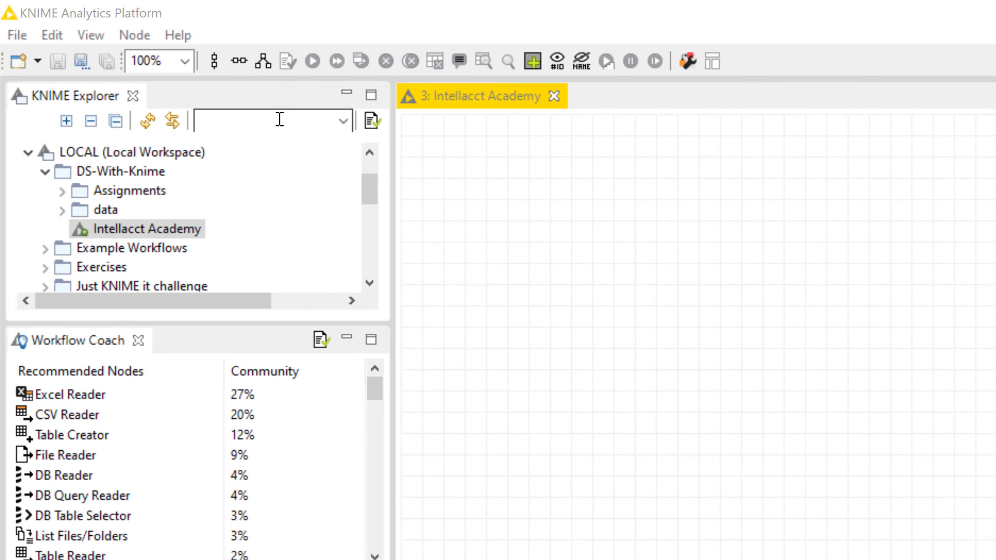
{"action": "left_click", "coordinate": [279, 119]}
{"action": "type", "text": "energy"}
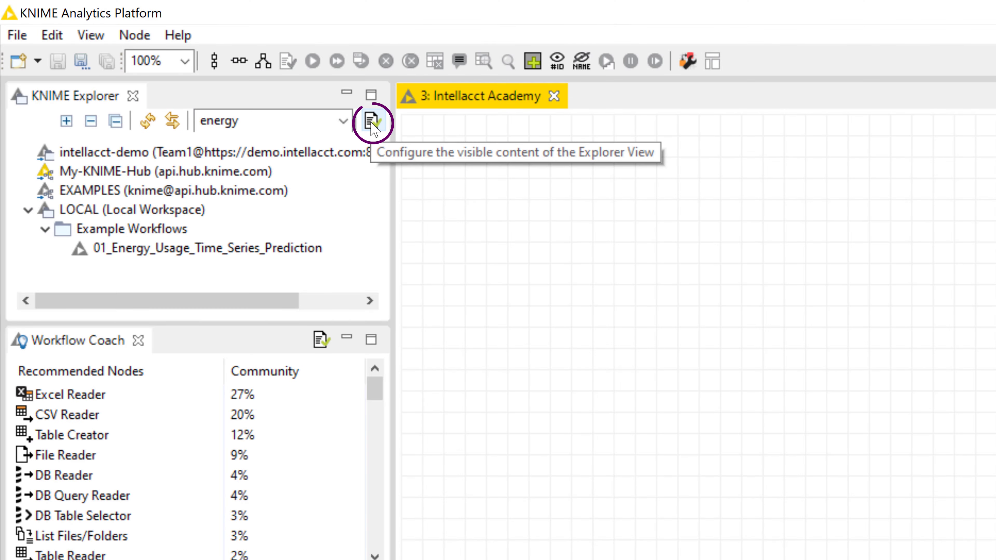
- Open the preferences for the explorer's visible content and examine the configured mount points
{"action": "left_click", "coordinate": [371, 122]}
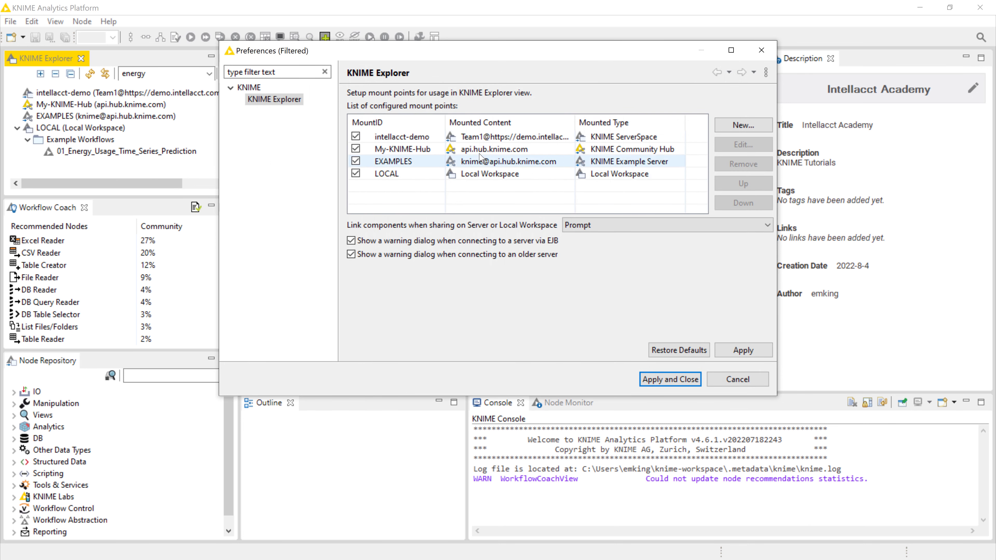
{"action": "left_click", "coordinate": [498, 151]}
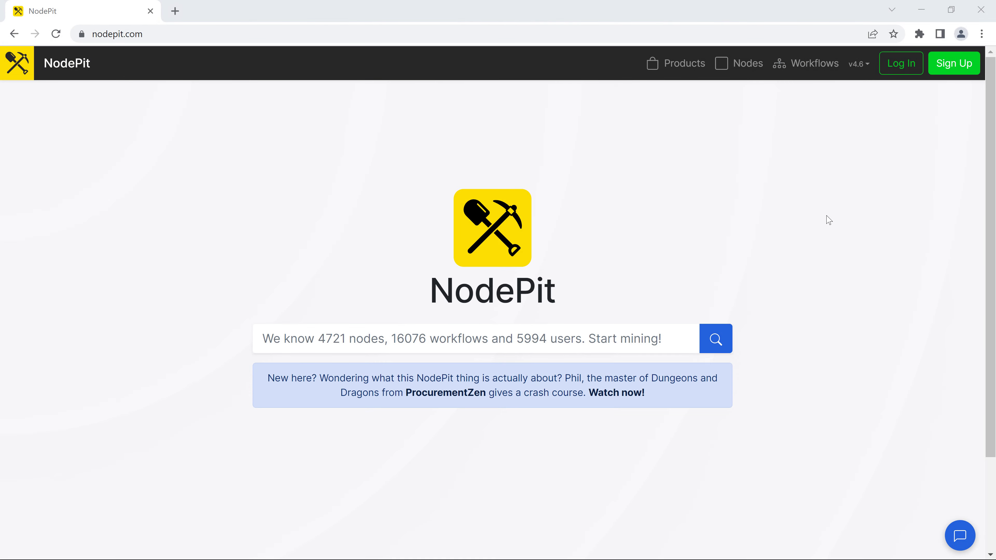
- View the Workflows and Nodes directories on the NodePit website
{"action": "left_click", "coordinate": [810, 67]}
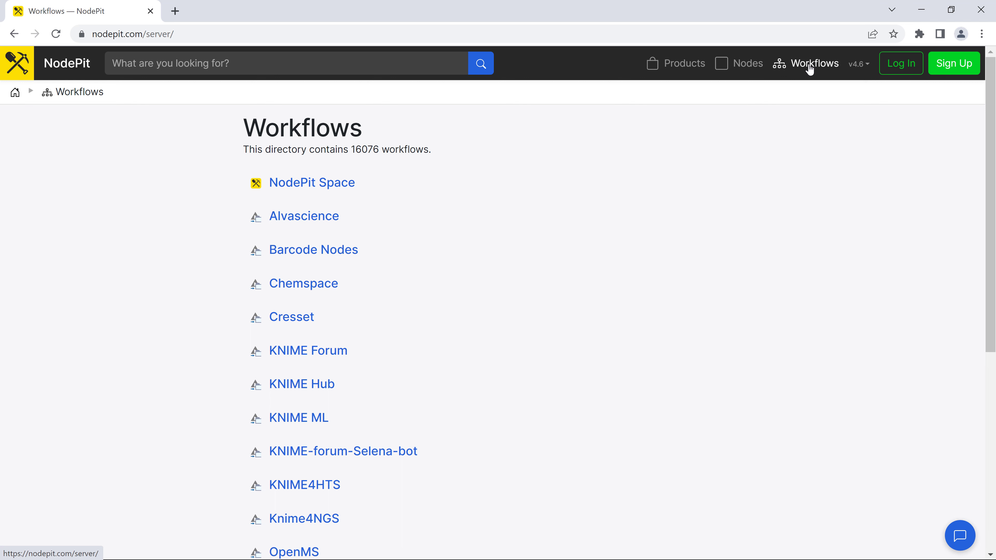
{"action": "mouse_move", "coordinate": [991, 74]}
{"action": "left_mouse_down"}
{"action": "mouse_move", "coordinate": [990, 231]}
{"action": "mouse_move", "coordinate": [990, 74]}
{"action": "left_mouse_up"}
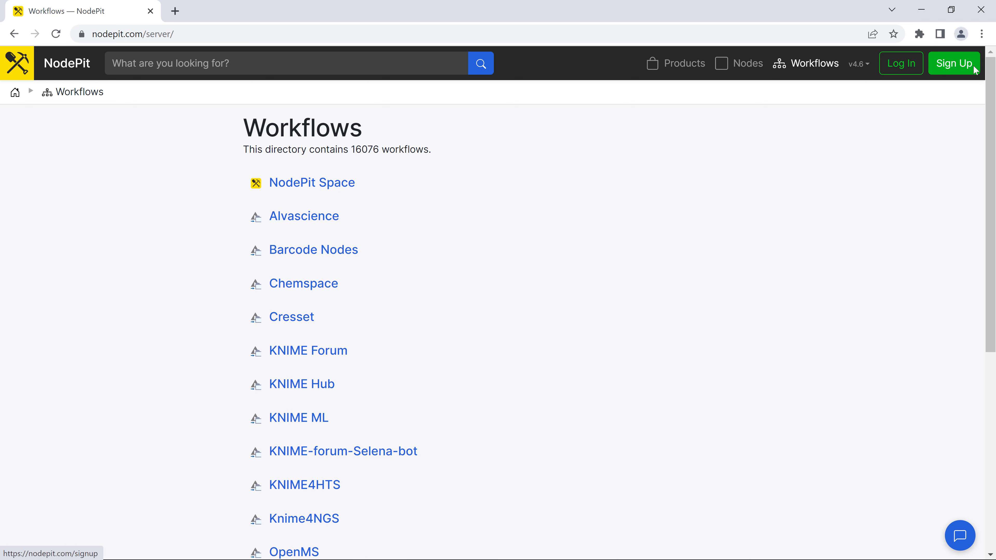
{"action": "left_click", "coordinate": [734, 60]}
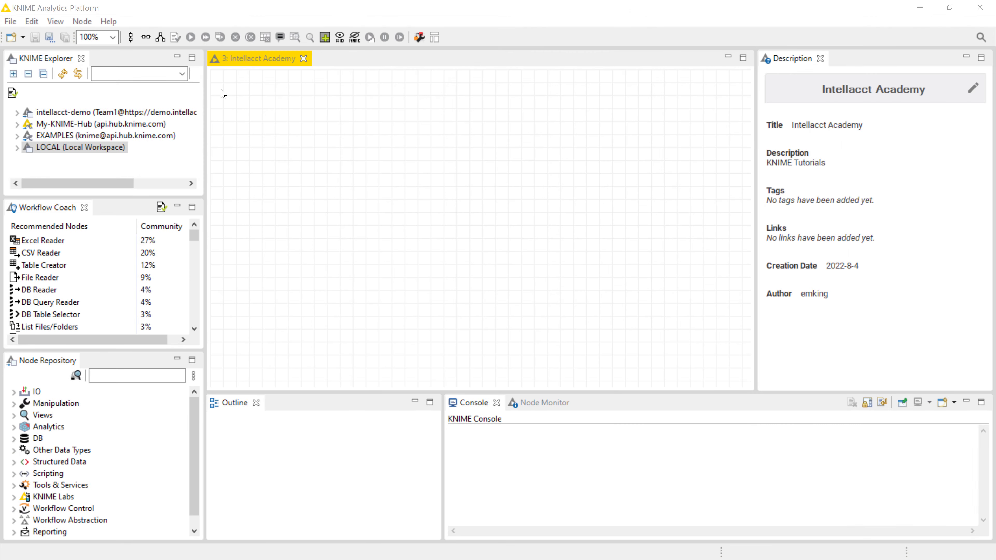
- In the KNIME preferences, open Available Software Sites under Install/Update and start a new site entry named nodepit
{"action": "left_click", "coordinate": [11, 22]}
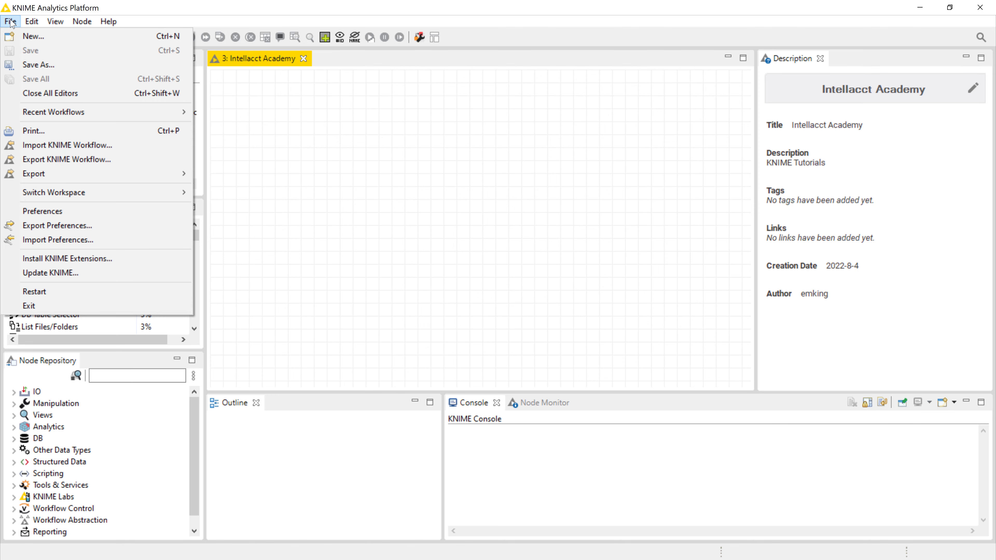
{"action": "left_click", "coordinate": [46, 215]}
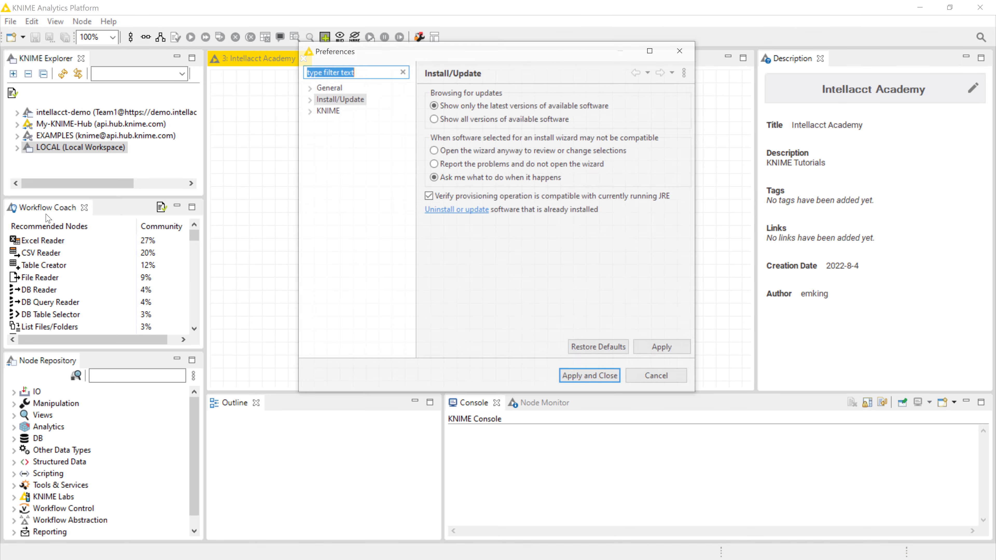
{"action": "left_click", "coordinate": [309, 99]}
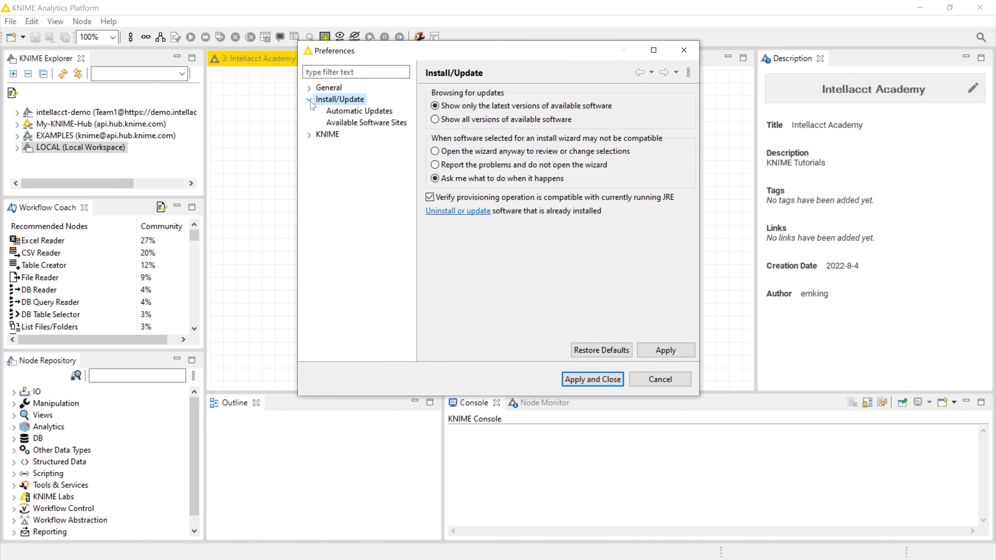
{"action": "left_click", "coordinate": [349, 123]}
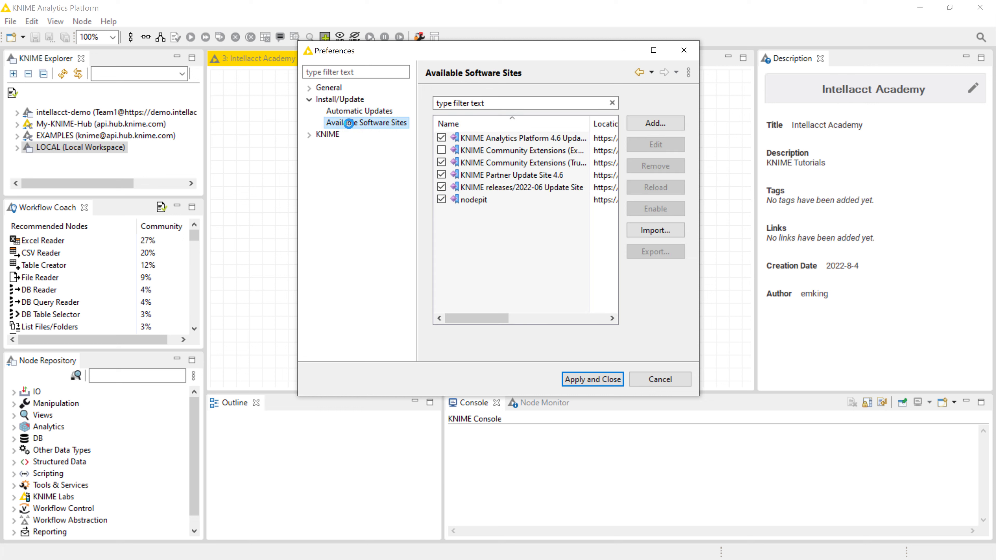
{"action": "left_click", "coordinate": [645, 126]}
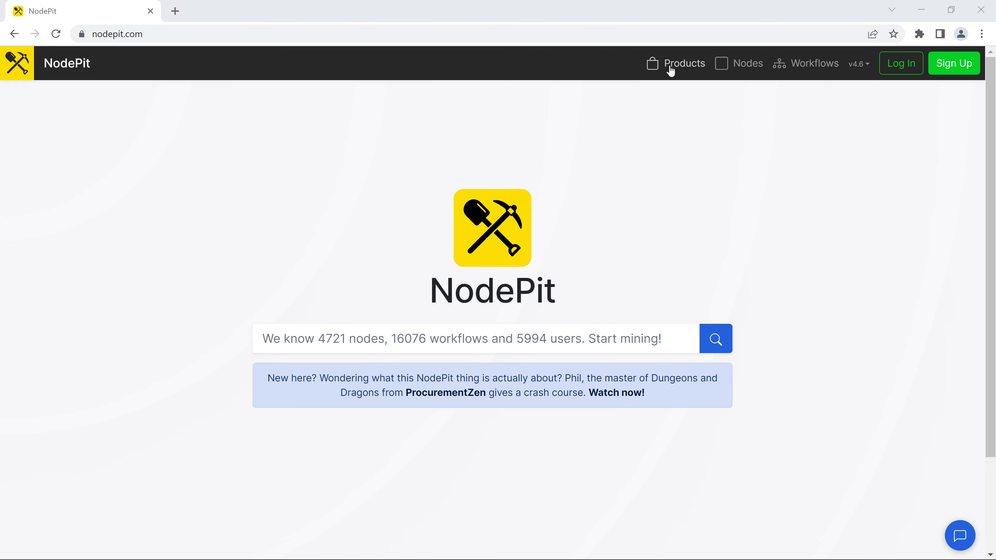
- Switch to the NodePit website in the browser and copy the v4.6 update site URL of NodePit for KNIME
{"action": "left_click", "coordinate": [674, 64]}
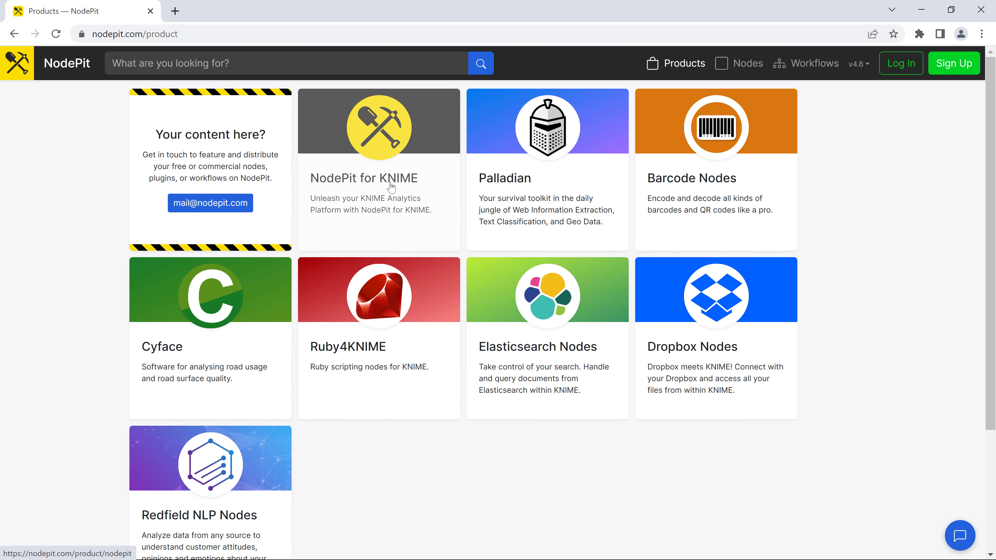
{"action": "left_click", "coordinate": [384, 187]}
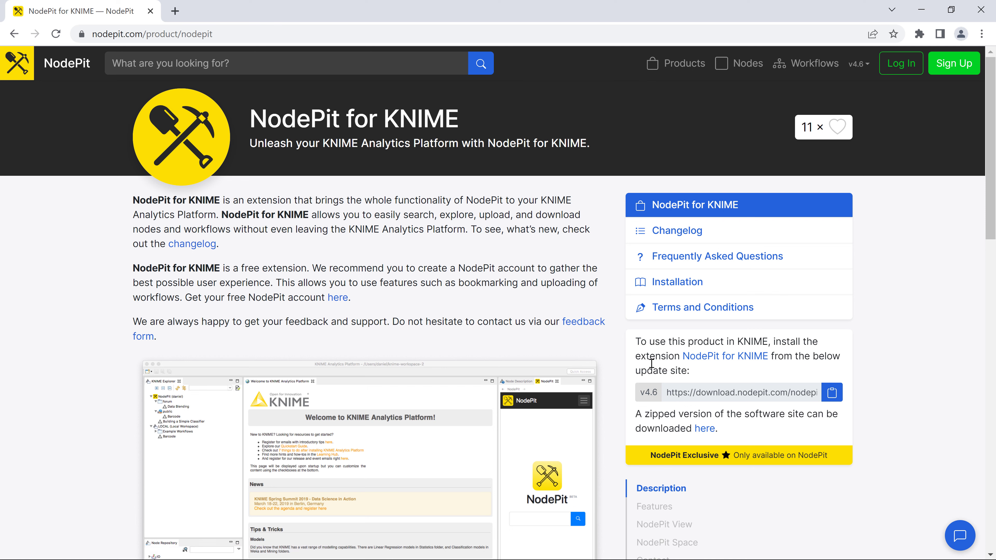
{"action": "left_click_drag", "start_coordinate": [668, 394], "coordinate": [852, 400]}
{"action": "key", "text": "ctrl+c"}
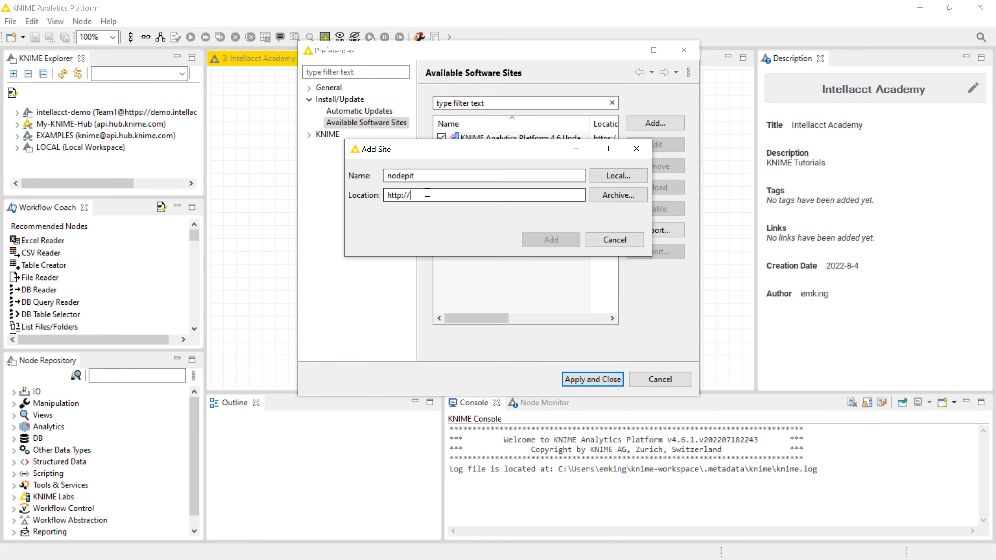
{"action": "left_click_drag", "start_coordinate": [410, 195], "coordinate": [354, 192]}
{"action": "key", "text": "ctrl+v"}
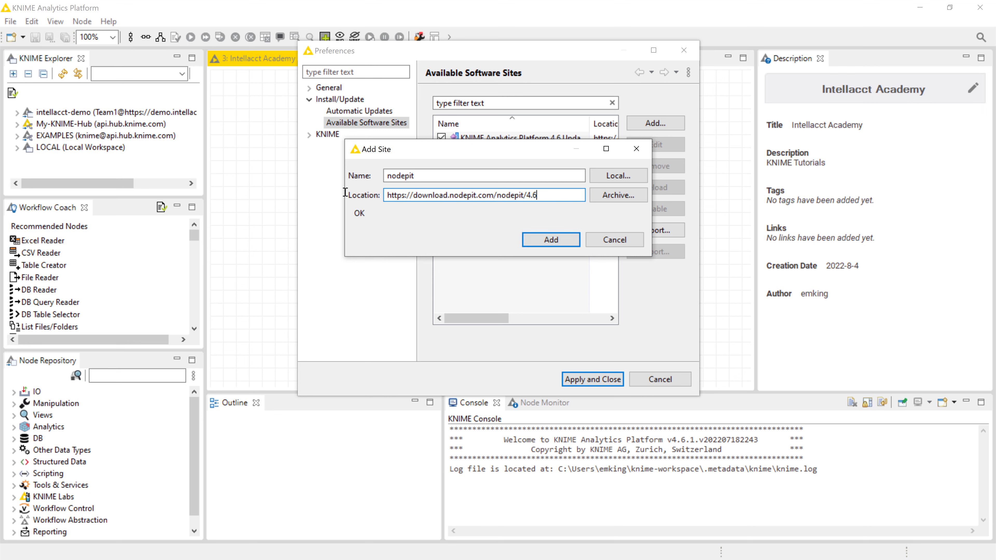
{"action": "left_click", "coordinate": [561, 237]}
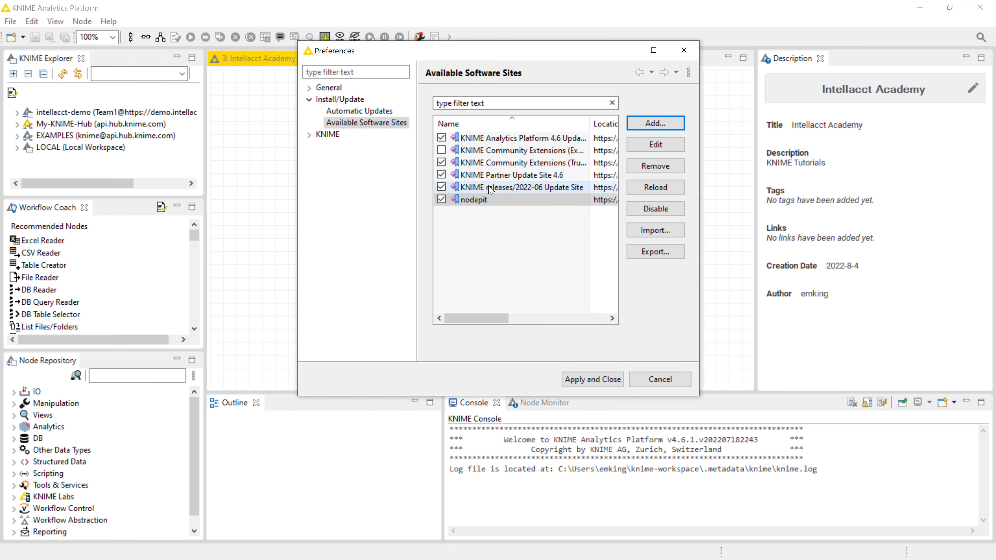
{"action": "left_click", "coordinate": [578, 379]}
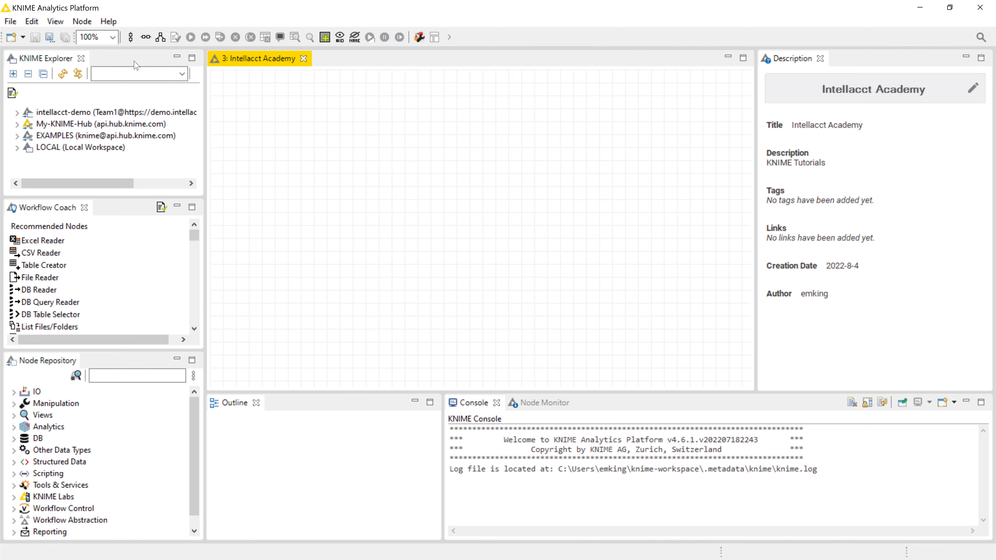
- Start a new software installation from the nodepit site and select the NodePit for KNIME item for installation
{"action": "left_click", "coordinate": [106, 22]}
{"action": "left_click", "coordinate": [157, 117]}
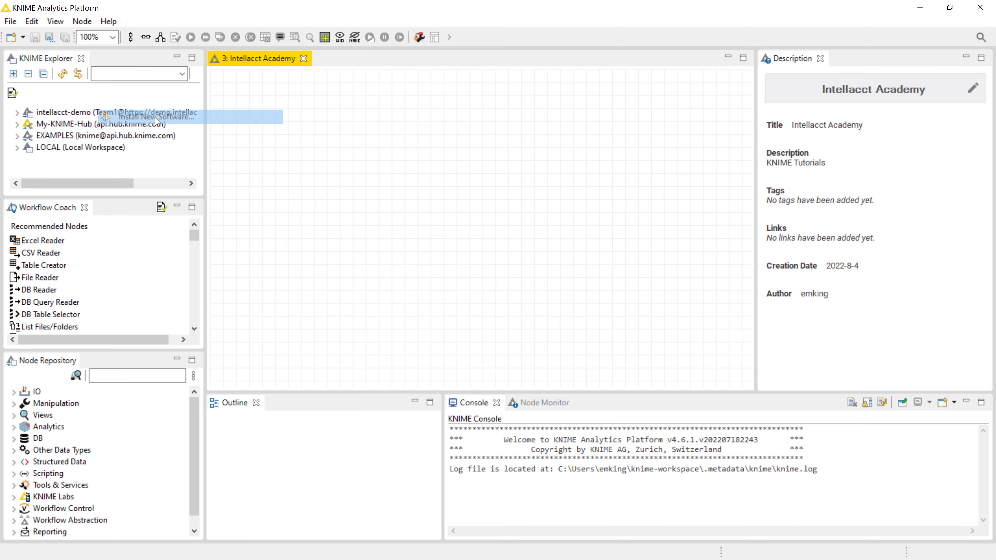
{"action": "type", "text": "nodepit"}
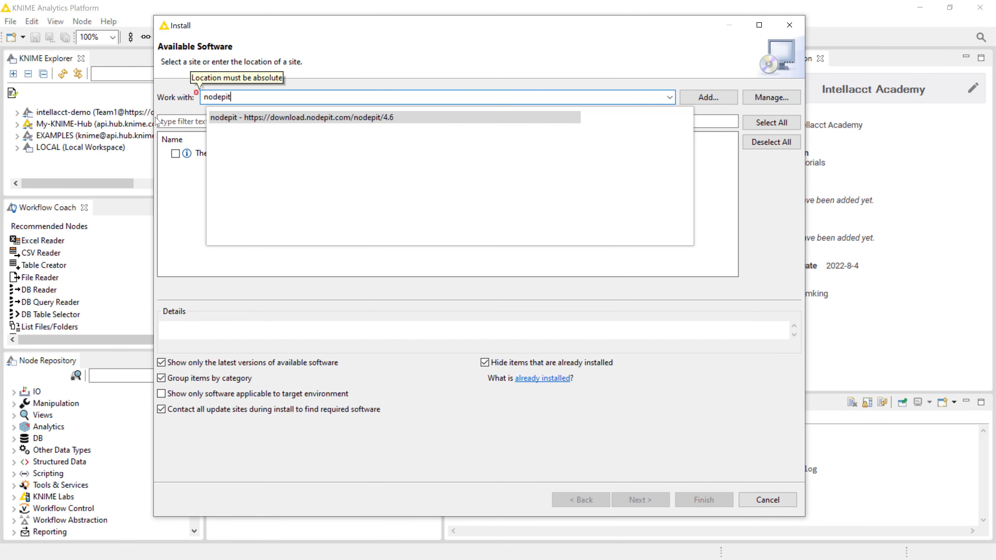
{"action": "key", "text": "Return"}
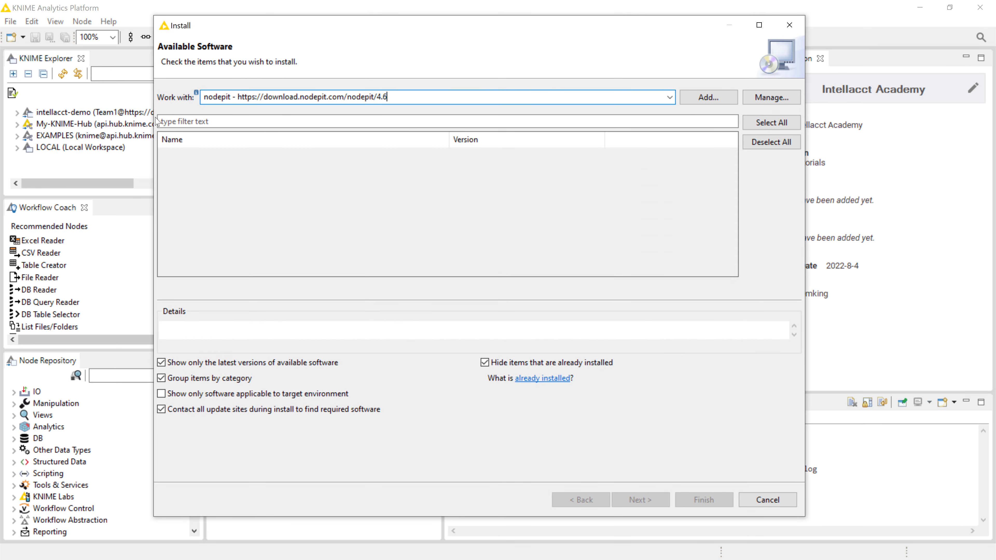
{"action": "left_click", "coordinate": [176, 153]}
{"action": "left_click", "coordinate": [629, 501]}
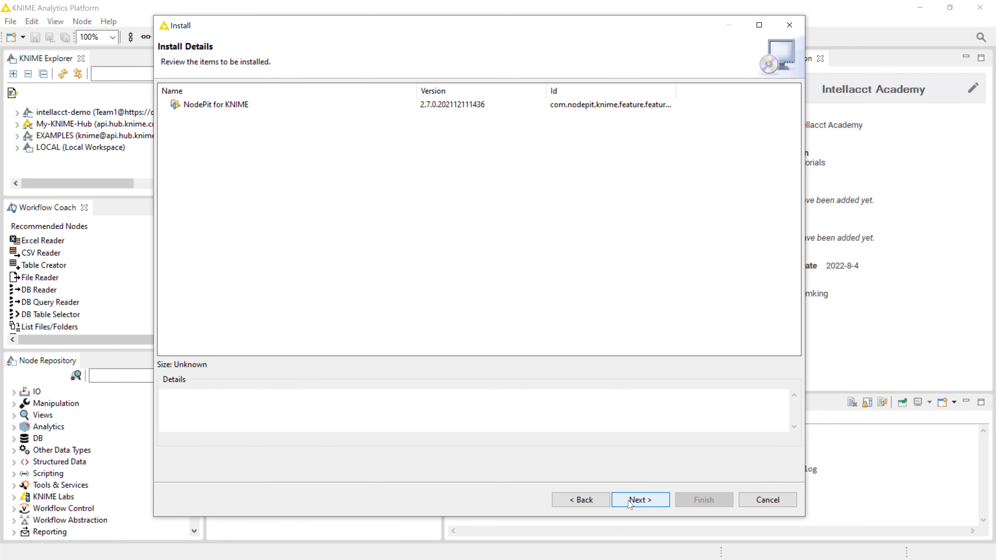
- Accept the NodePit license, install the unsigned software anyway, and restart KNIME to apply the update
{"action": "left_click", "coordinate": [629, 500]}
{"action": "left_click", "coordinate": [165, 425]}
{"action": "left_click", "coordinate": [704, 500]}
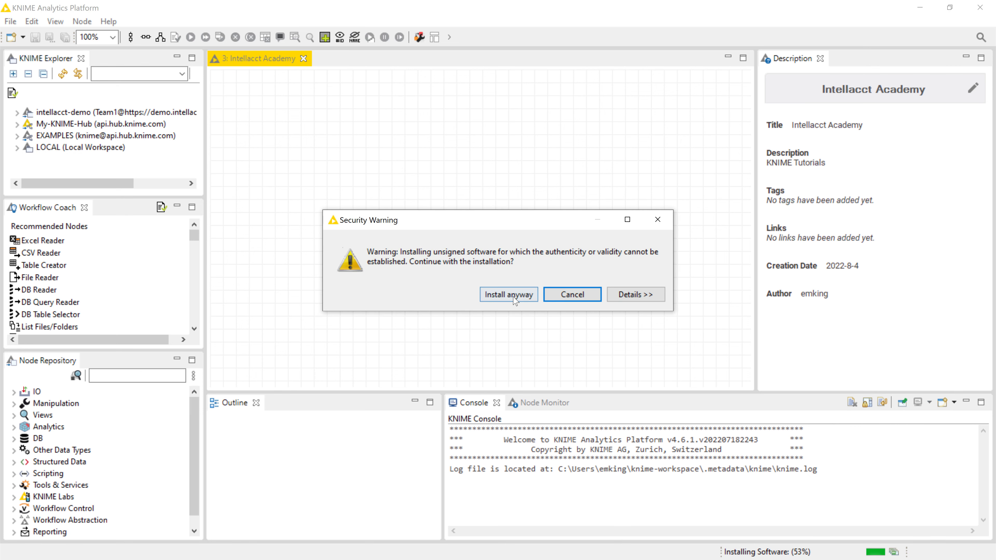
{"action": "left_click", "coordinate": [514, 300]}
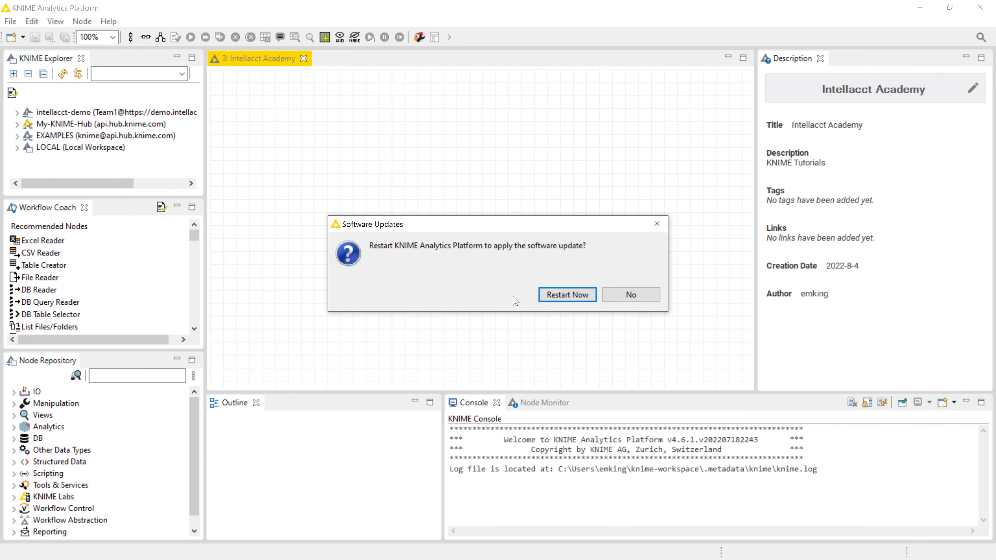
{"action": "left_click", "coordinate": [566, 298]}
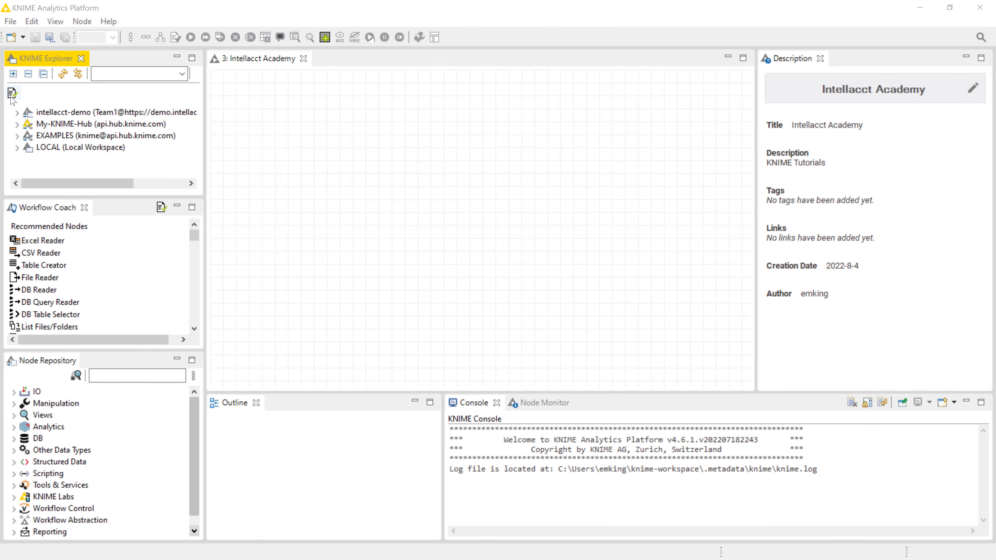
- Add NodePit as a new mount point in the KNIME Explorer with the Mount ID NodePit and apply it
{"action": "left_click", "coordinate": [12, 92]}
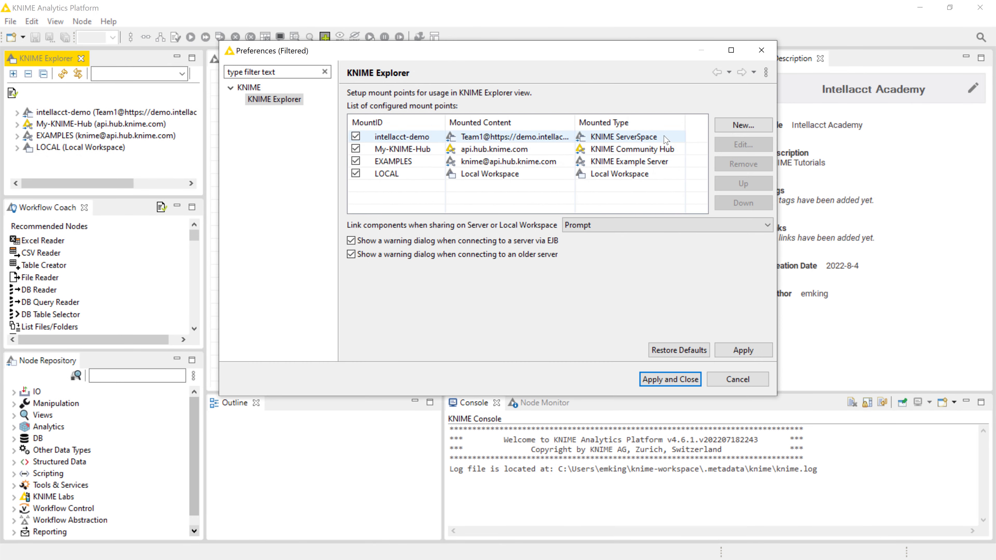
{"action": "left_click", "coordinate": [743, 125]}
{"action": "left_click", "coordinate": [370, 209]}
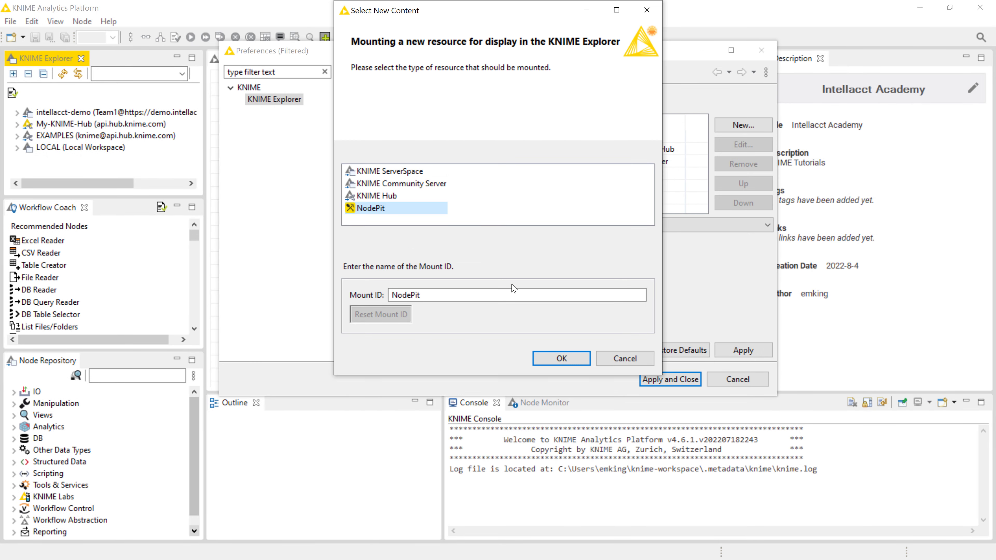
{"action": "left_click", "coordinate": [561, 359]}
{"action": "left_click", "coordinate": [670, 378]}
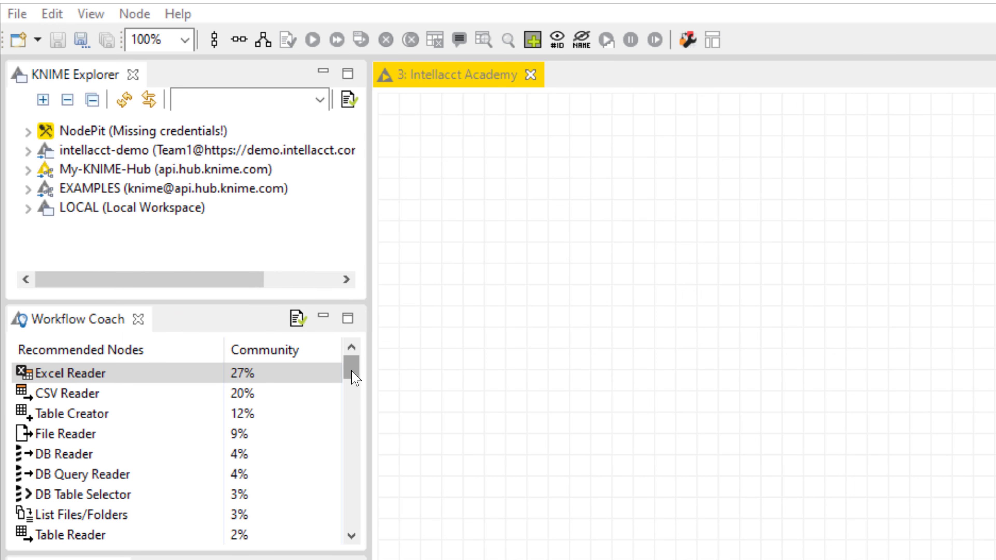
- Place the recommended Excel Reader and Column Filter nodes side by side in the workflow, and open the Workflow Coach configuration
{"action": "mouse_move", "coordinate": [355, 378]}
{"action": "left_mouse_down"}
{"action": "mouse_move", "coordinate": [355, 412]}
{"action": "mouse_move", "coordinate": [353, 367]}
{"action": "left_mouse_up"}
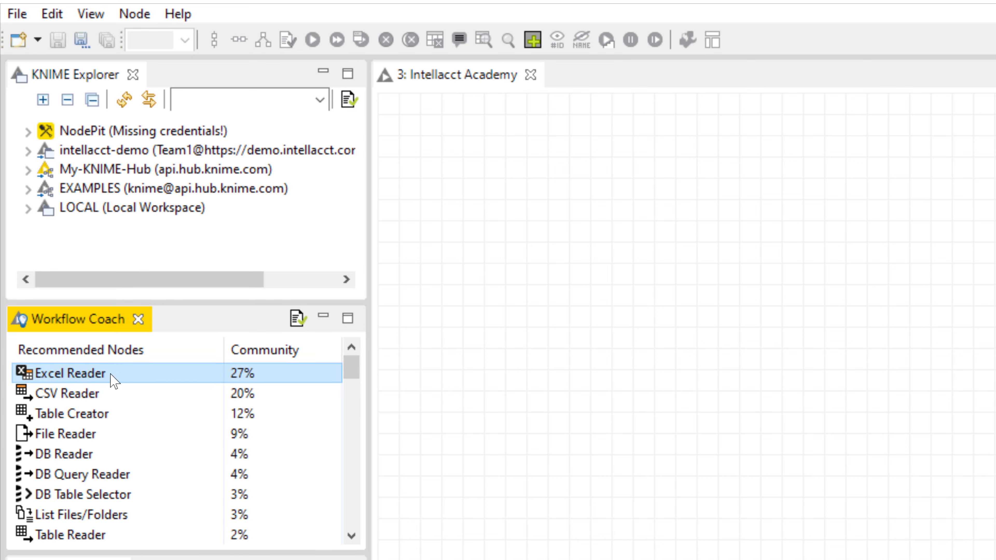
{"action": "left_click_drag", "start_coordinate": [89, 377], "coordinate": [497, 367]}
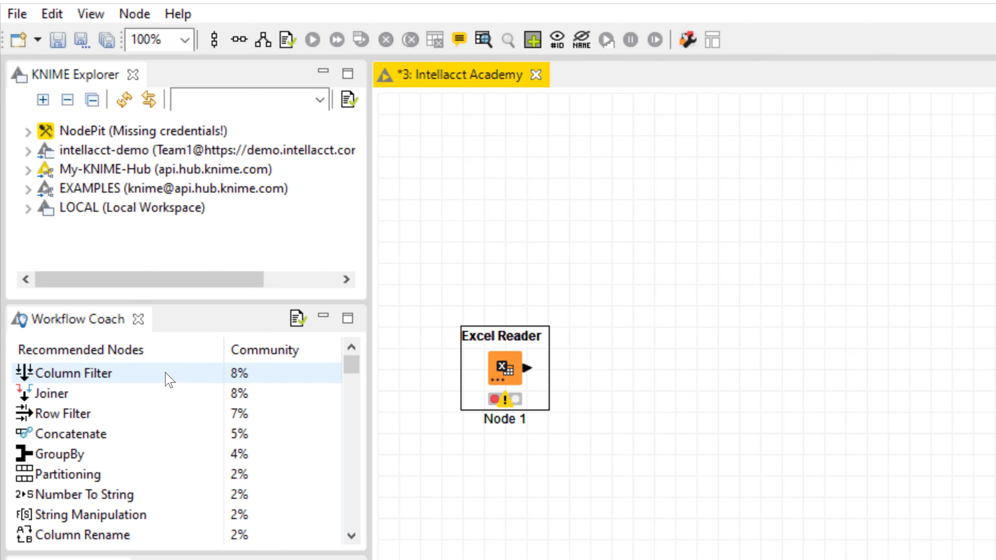
{"action": "left_click_drag", "start_coordinate": [165, 373], "coordinate": [679, 378]}
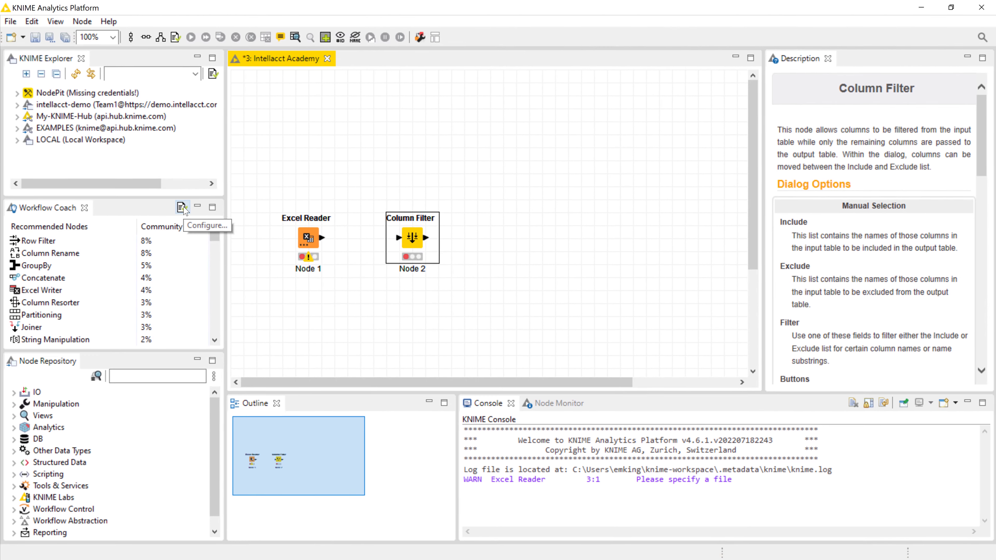
{"action": "left_click", "coordinate": [181, 207]}
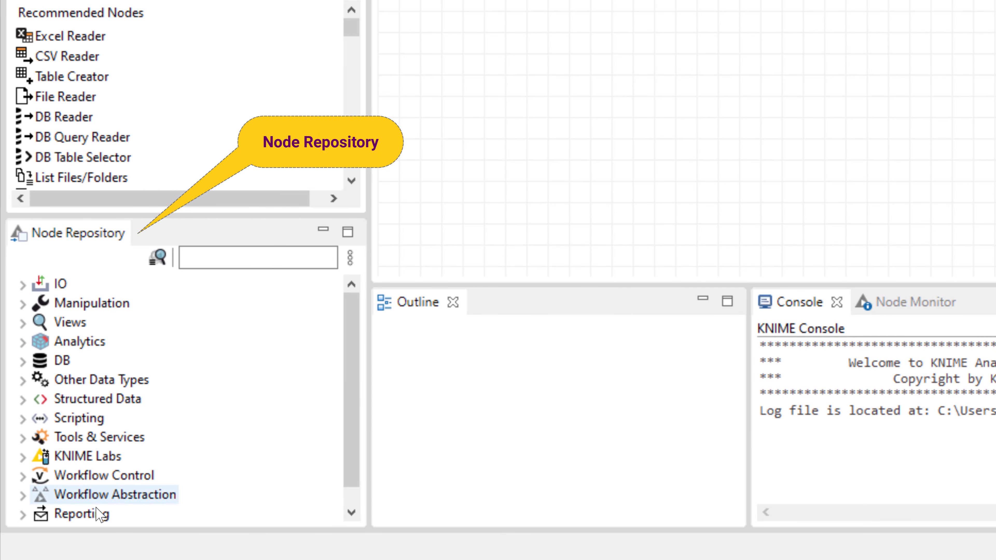
- View the subcategories of IO and Manipulation in the Node Repository, collapsing each one again
{"action": "left_click", "coordinate": [23, 285]}
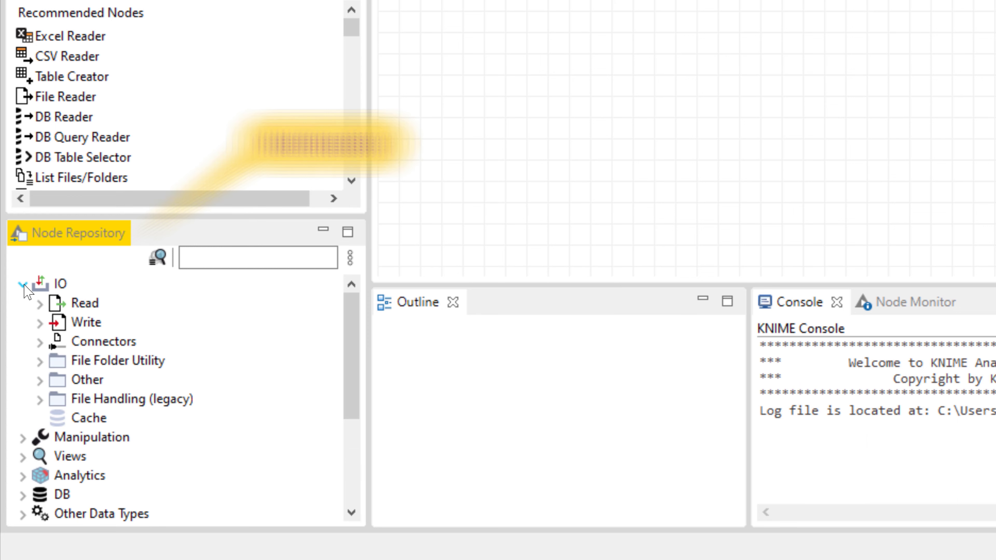
{"action": "left_click", "coordinate": [23, 285]}
{"action": "left_click", "coordinate": [24, 305]}
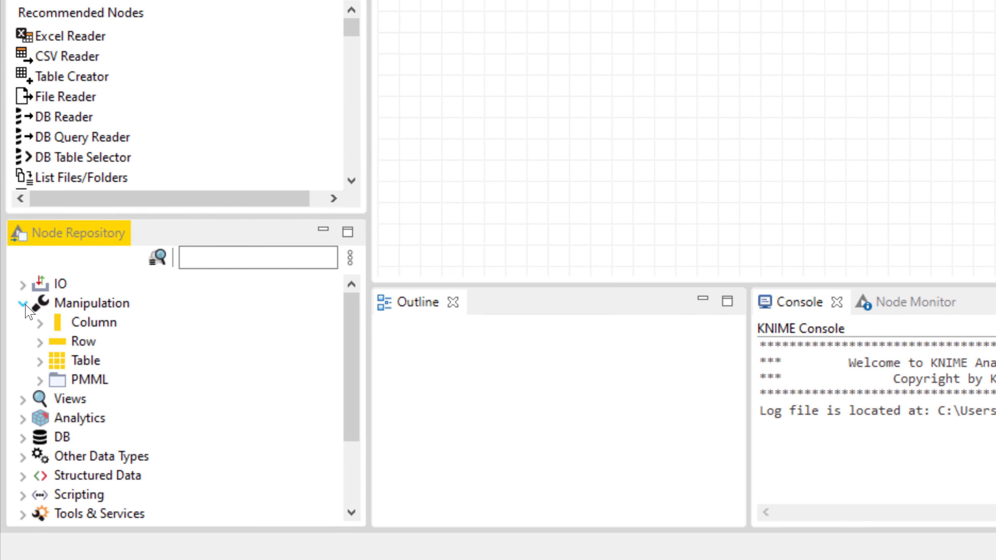
{"action": "left_click", "coordinate": [23, 304]}
- Search the Node Repository for filter using fuzzy search, and restrict the results to streamable nodes only
{"action": "left_click", "coordinate": [254, 264]}
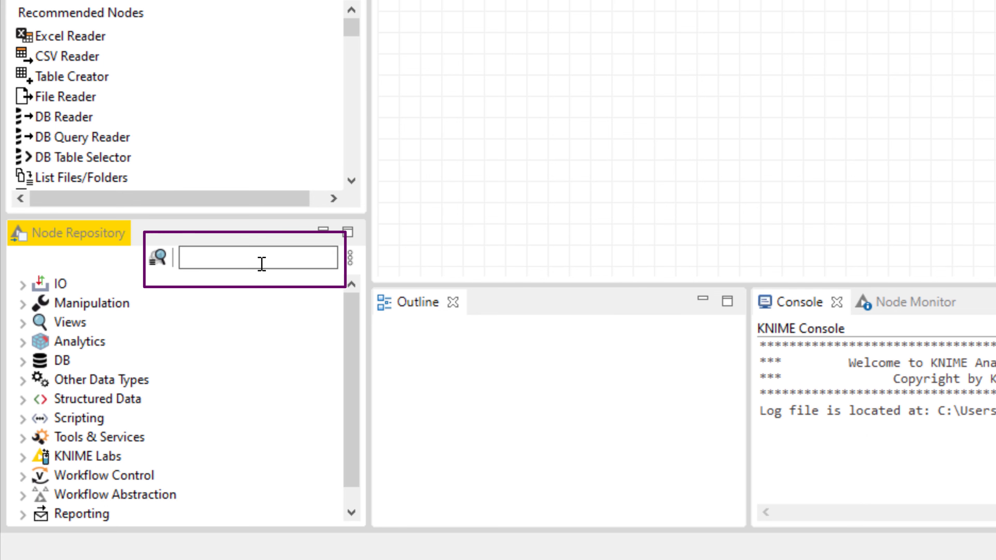
{"action": "type", "text": "filter"}
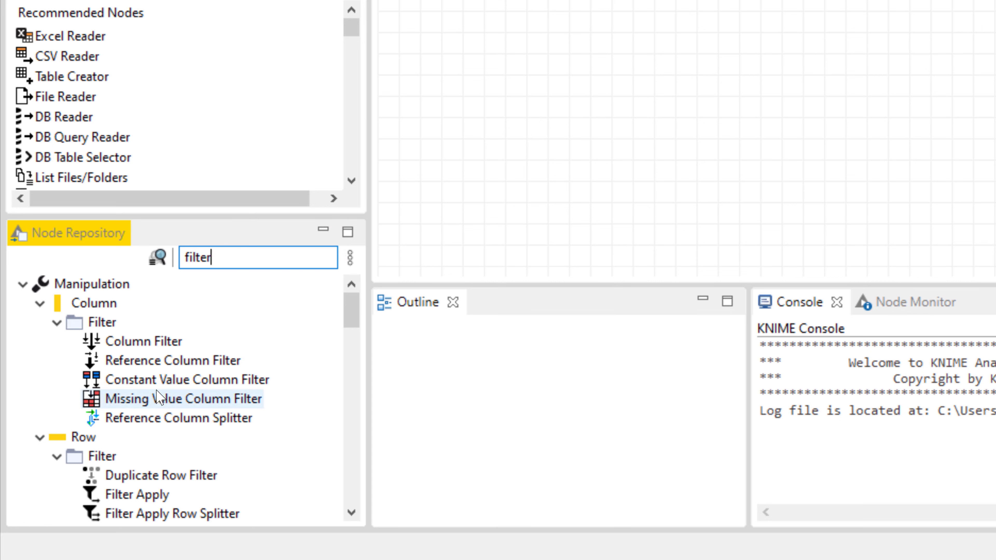
{"action": "left_click", "coordinate": [158, 258]}
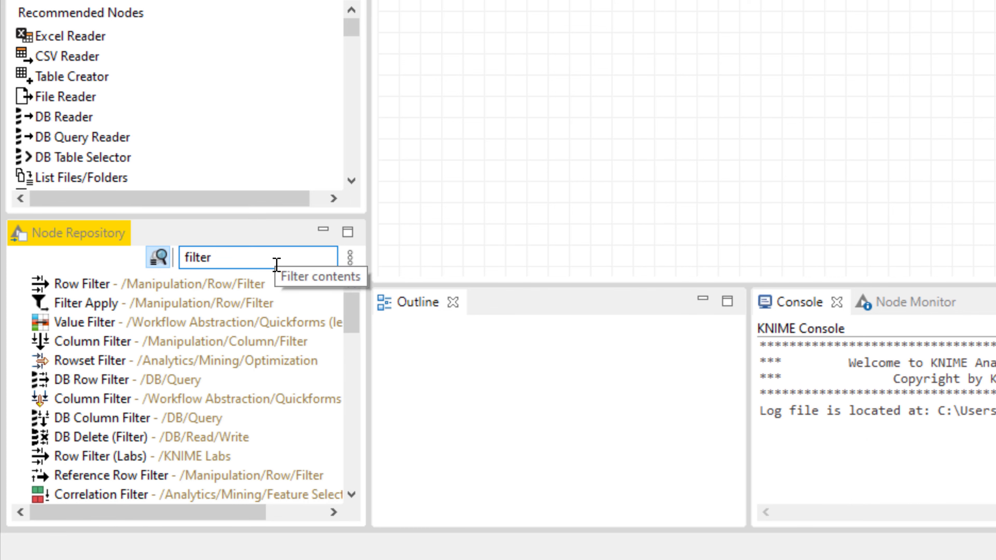
{"action": "left_click", "coordinate": [350, 258]}
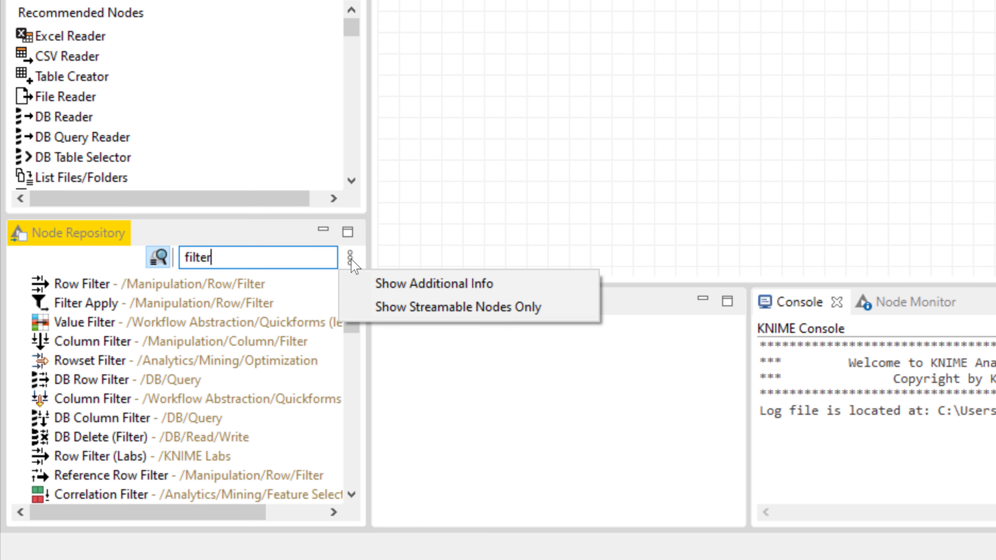
{"action": "left_click", "coordinate": [365, 310]}
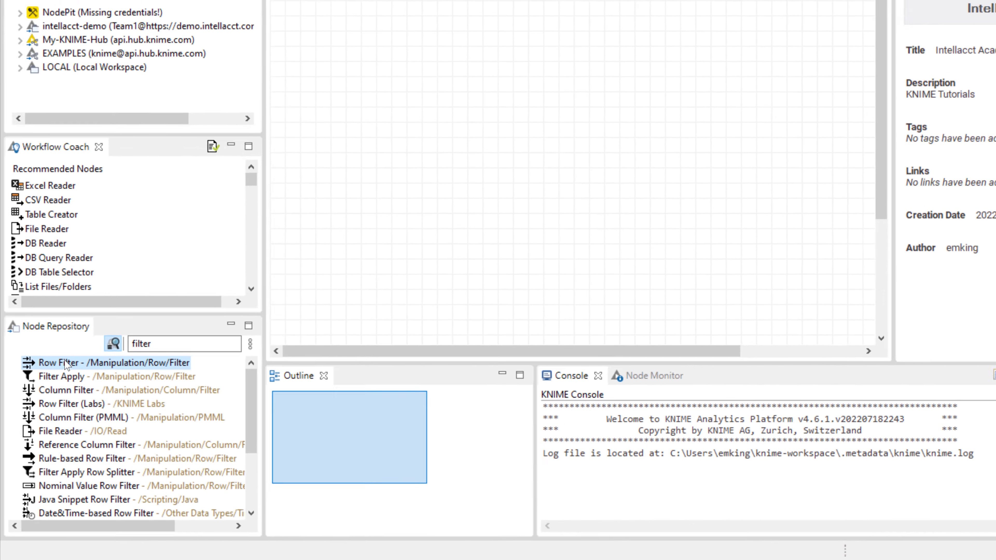
- Add a Row Filter node from the repository search results to the empty workflow canvas
{"action": "left_click_drag", "start_coordinate": [101, 280], "coordinate": [430, 148]}
{"action": "left_click_drag", "start_coordinate": [262, 312], "coordinate": [310, 259]}
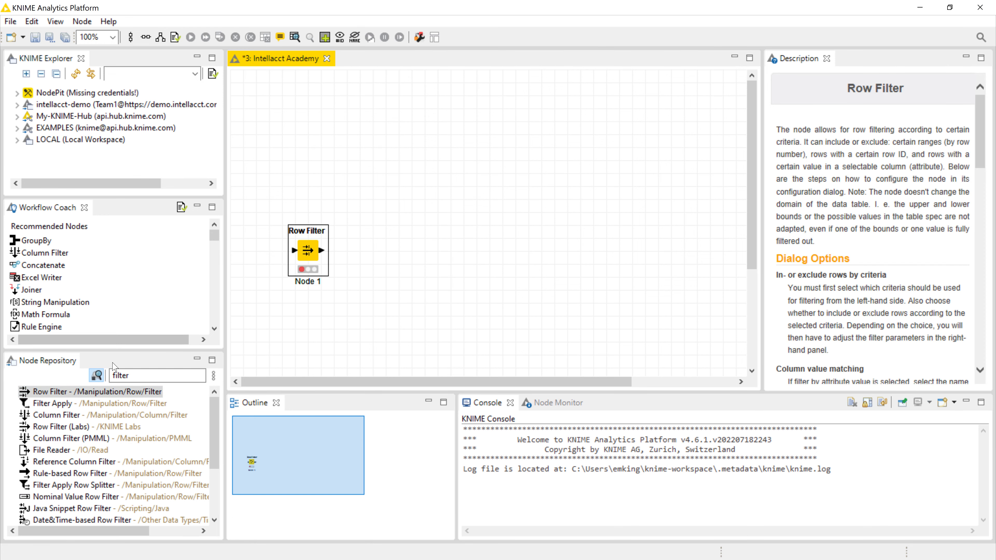
{"action": "double_click", "coordinate": [55, 403]}
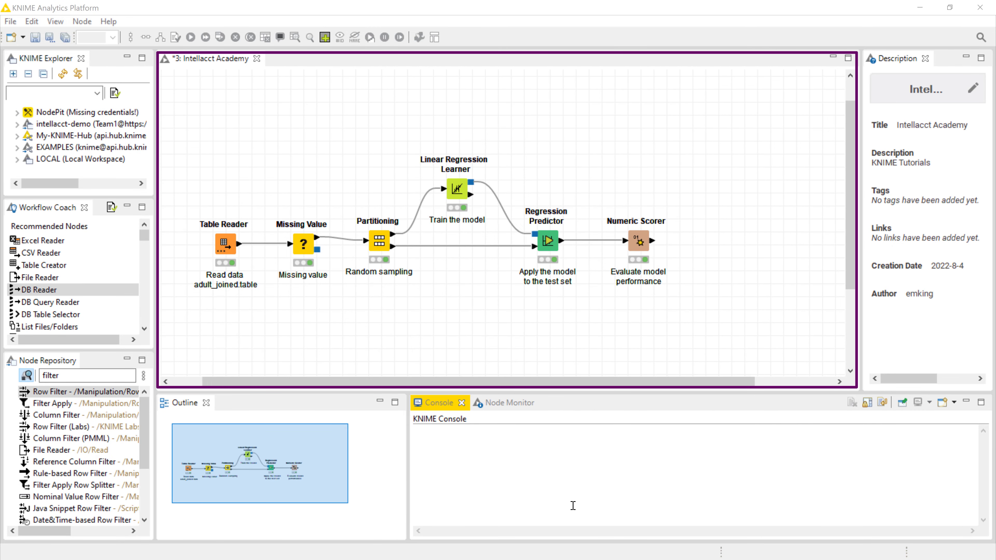
- Add a Row Filter node after the Numeric Scorer and connect the Numeric Scorer's output to its input
{"action": "left_click", "coordinate": [463, 327]}
{"action": "left_click_drag", "start_coordinate": [67, 398], "coordinate": [736, 251]}
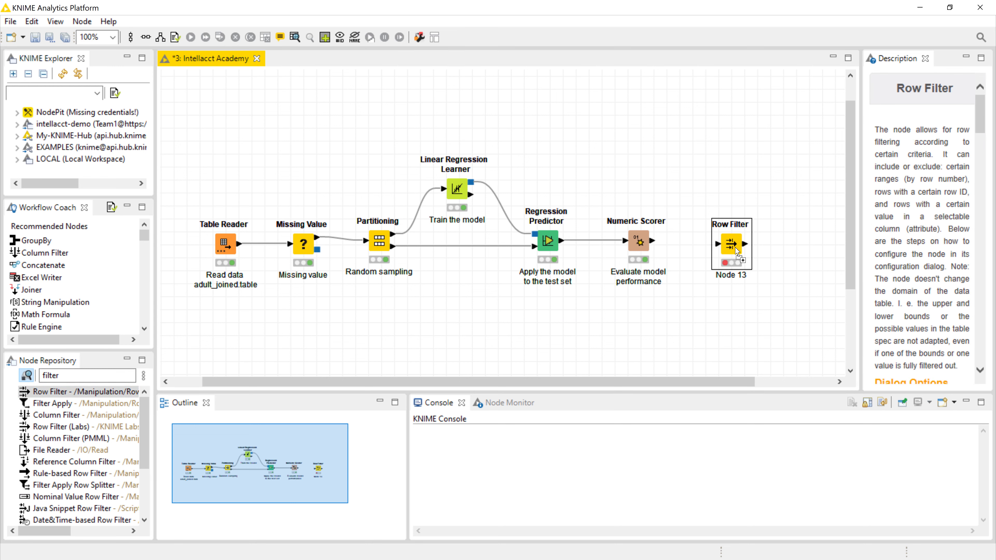
{"action": "left_click", "coordinate": [653, 245]}
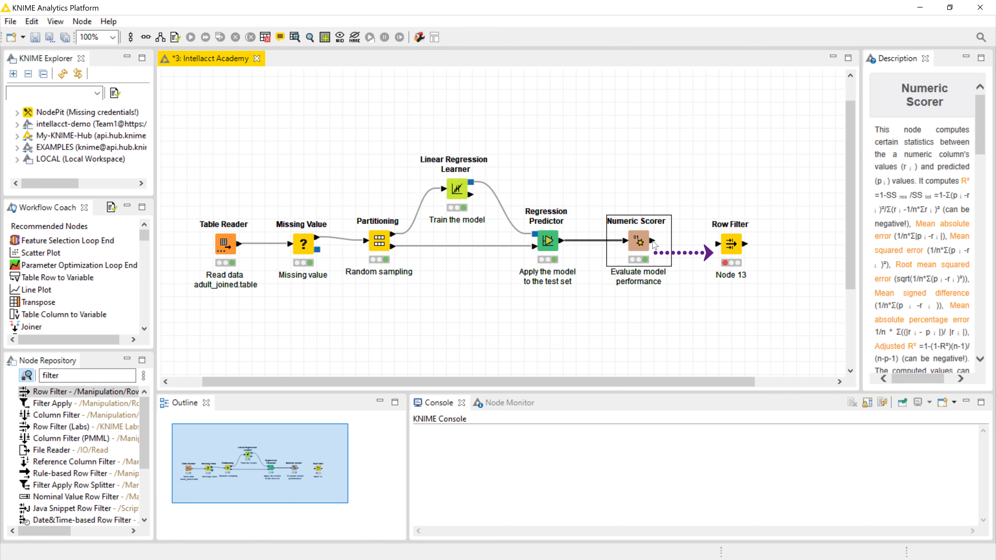
{"action": "left_click_drag", "start_coordinate": [722, 242], "coordinate": [722, 243]}
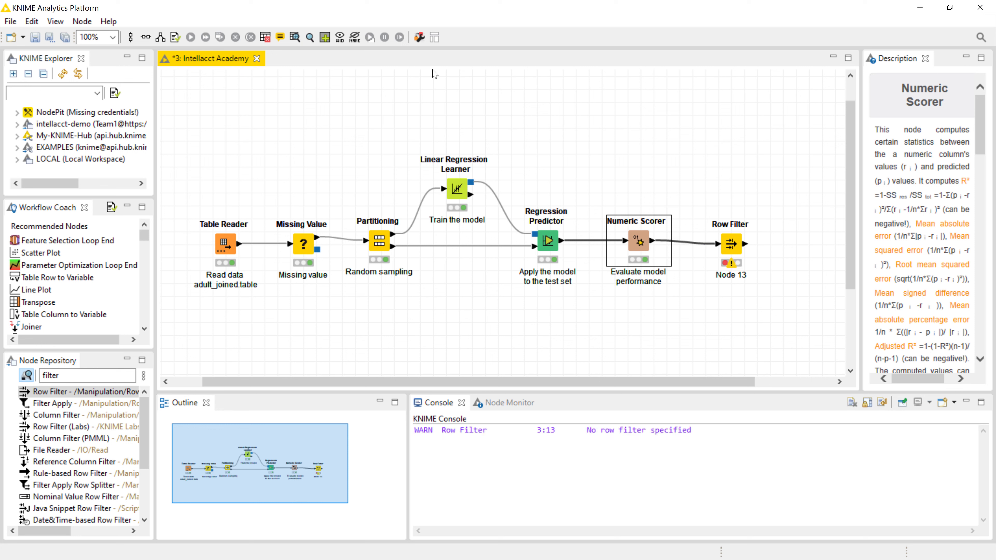
- Set the horizontal grid spacing to 35 px in the workflow editor settings
{"action": "left_click", "coordinate": [419, 38]}
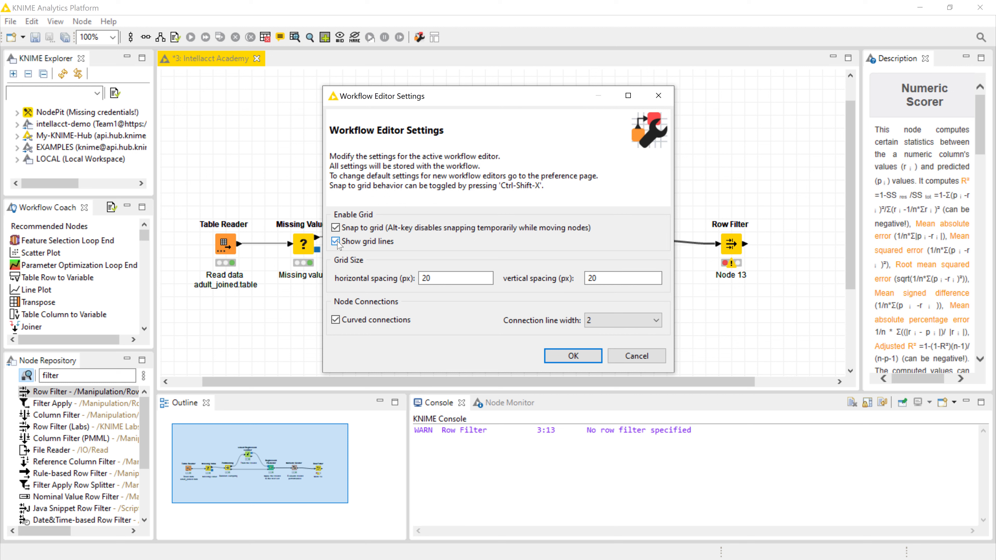
{"action": "double_click", "coordinate": [438, 277]}
{"action": "key", "text": "BackSpace"}
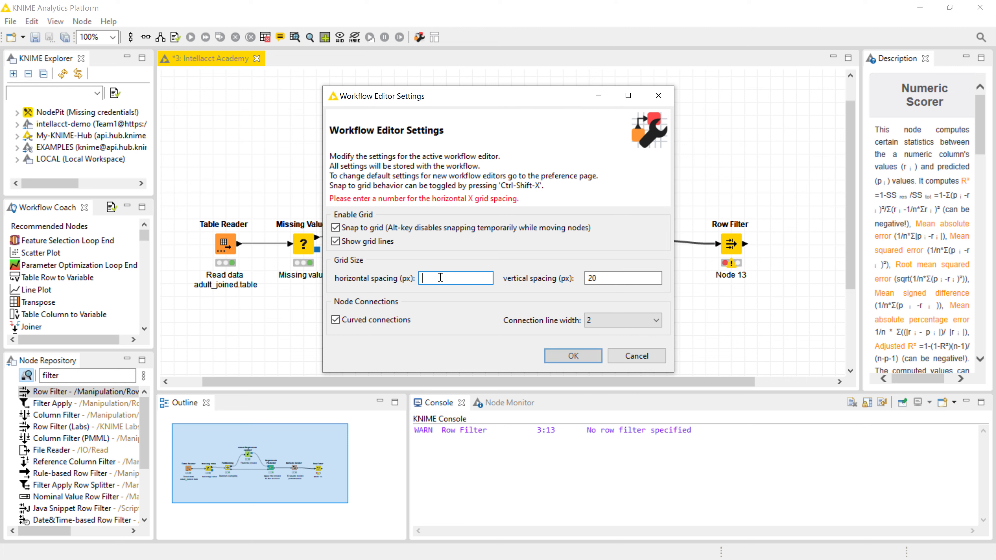
{"action": "type", "text": "35"}
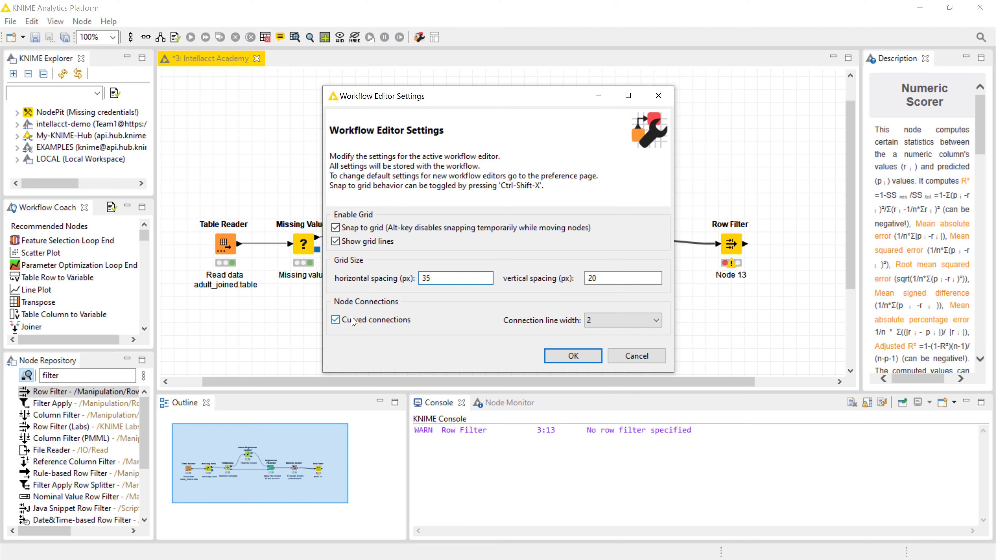
{"action": "left_click_drag", "start_coordinate": [386, 320], "coordinate": [490, 316]}
{"action": "left_click", "coordinate": [570, 358]}
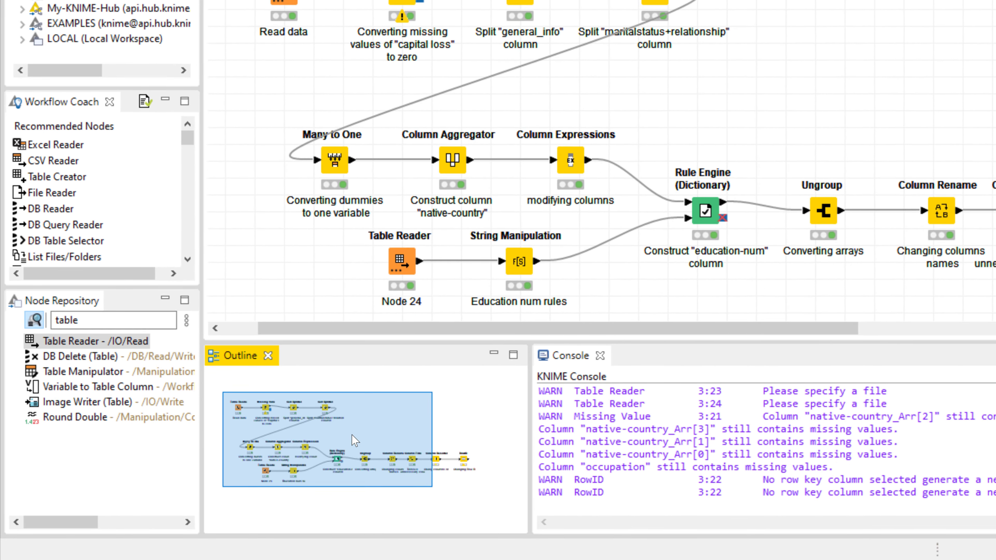
- Shift the visible part of the workflow through the Outline and toggle the console's scroll lock
{"action": "left_click_drag", "start_coordinate": [355, 440], "coordinate": [333, 416]}
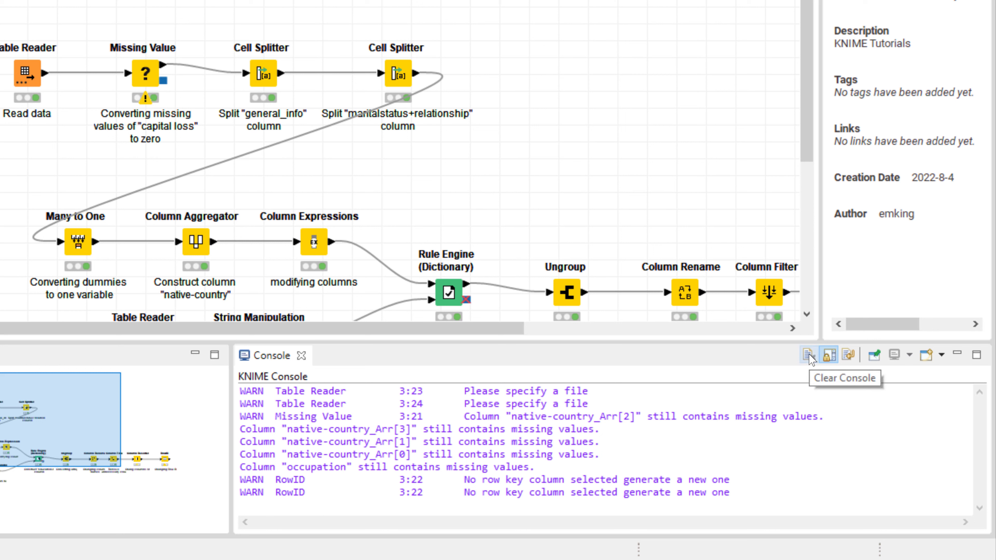
{"action": "left_click", "coordinate": [829, 358]}
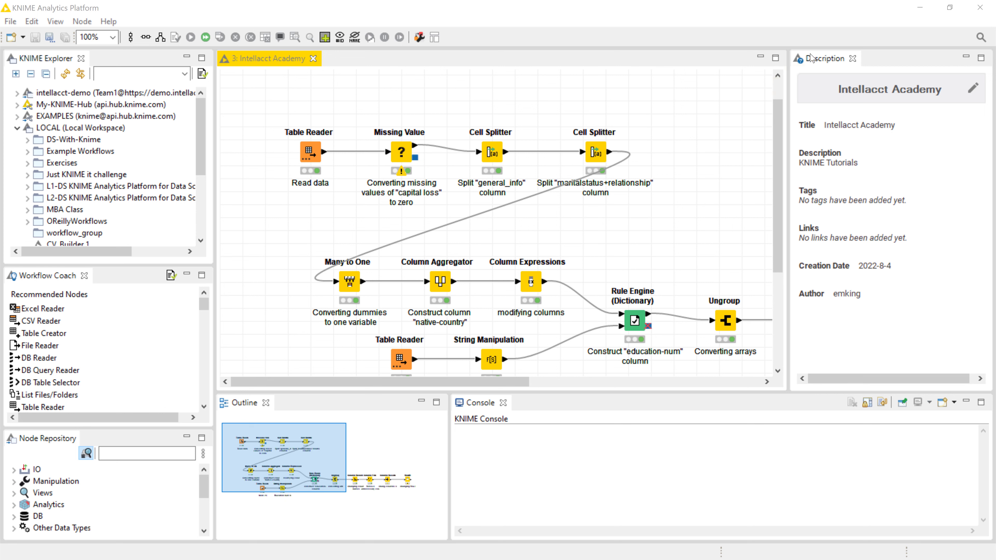
- Read through the description of the second Cell Splitter node, and return to the workflow's own description
{"action": "left_click", "coordinate": [595, 157]}
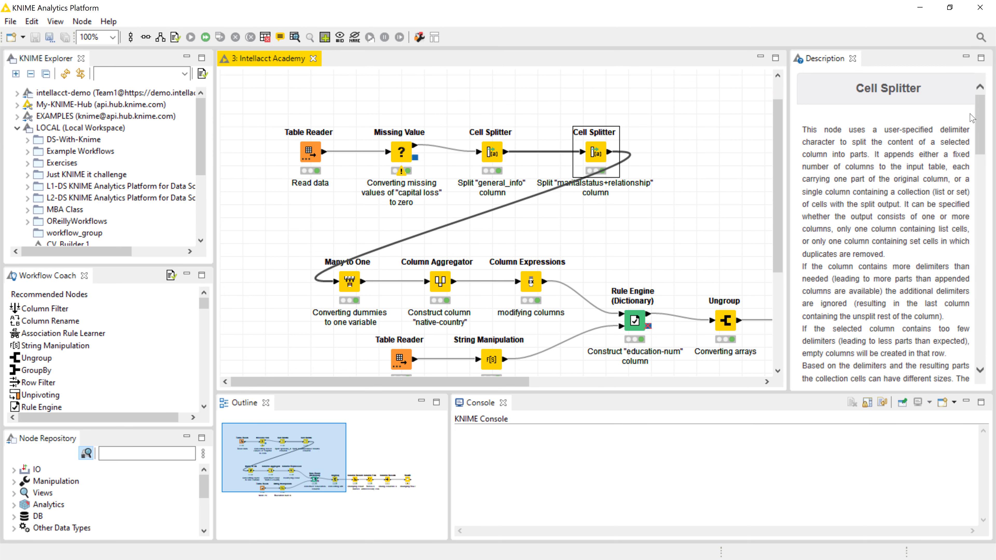
{"action": "left_click_drag", "start_coordinate": [982, 119], "coordinate": [988, 182]}
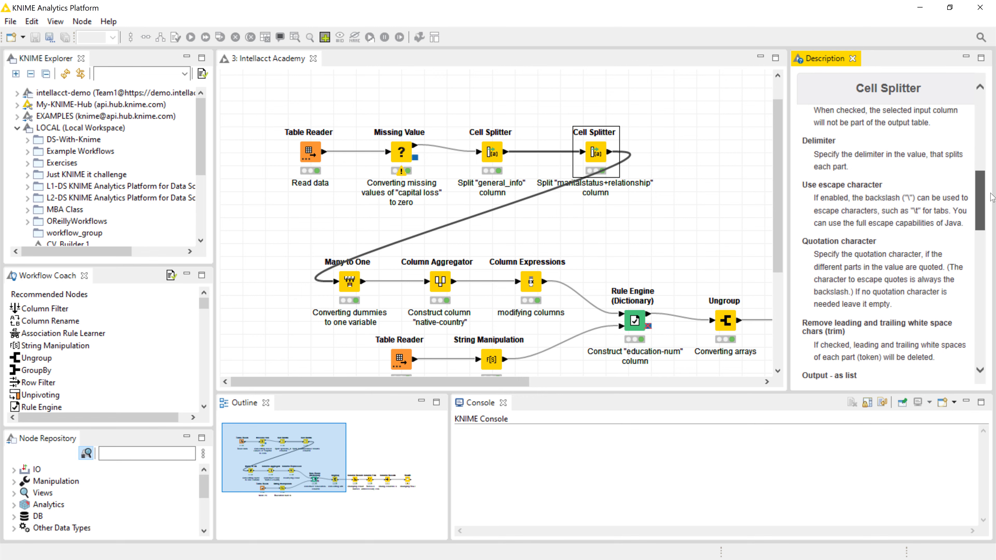
{"action": "left_click_drag", "start_coordinate": [992, 197], "coordinate": [980, 118]}
{"action": "left_click", "coordinate": [677, 172]}
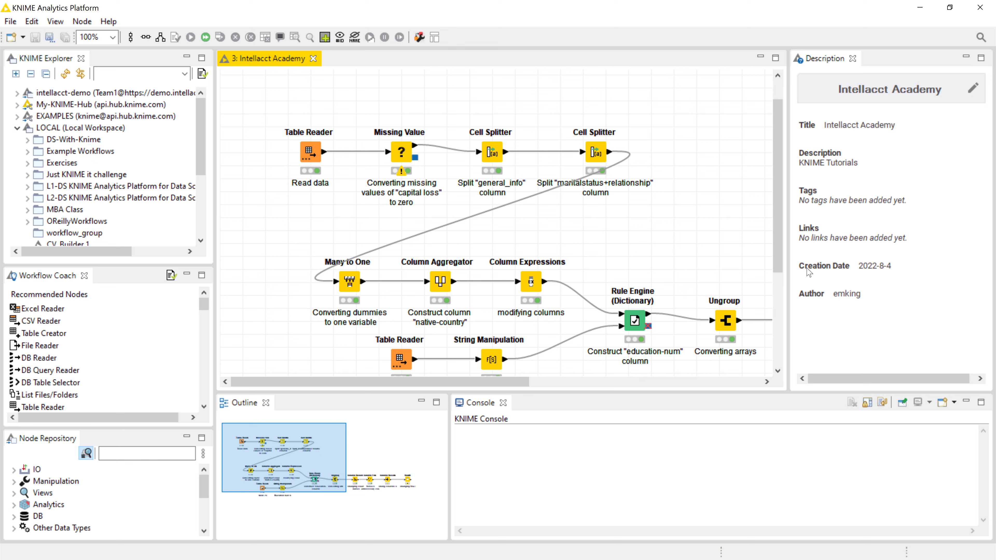
- Open the workflow's description for editing and select the existing description text
{"action": "left_click", "coordinate": [973, 89]}
{"action": "triple_click", "coordinate": [880, 178]}
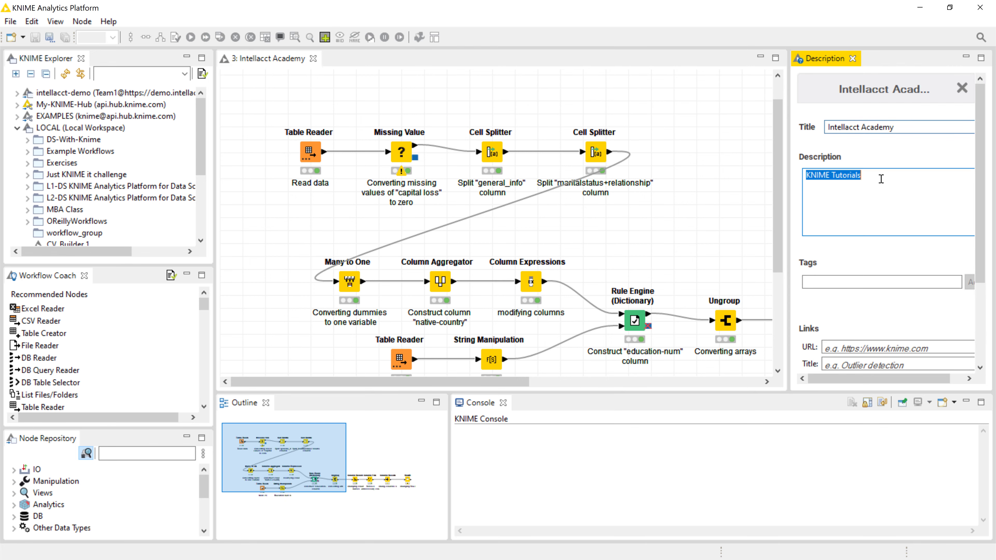
{"action": "left_click", "coordinate": [881, 179]}
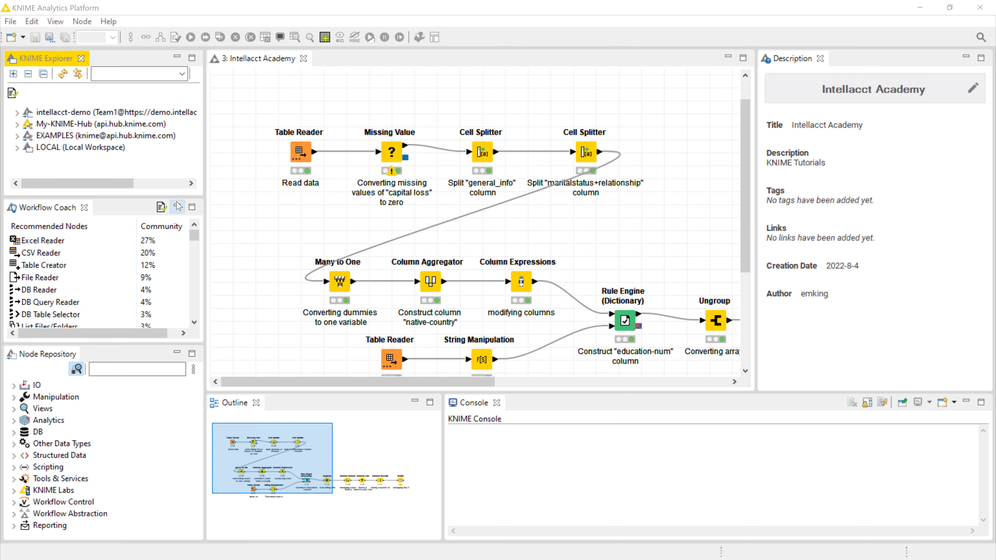
- Minimize the Workflow Coach and dock the Node Repository beside the Outline
{"action": "left_click", "coordinate": [177, 208]}
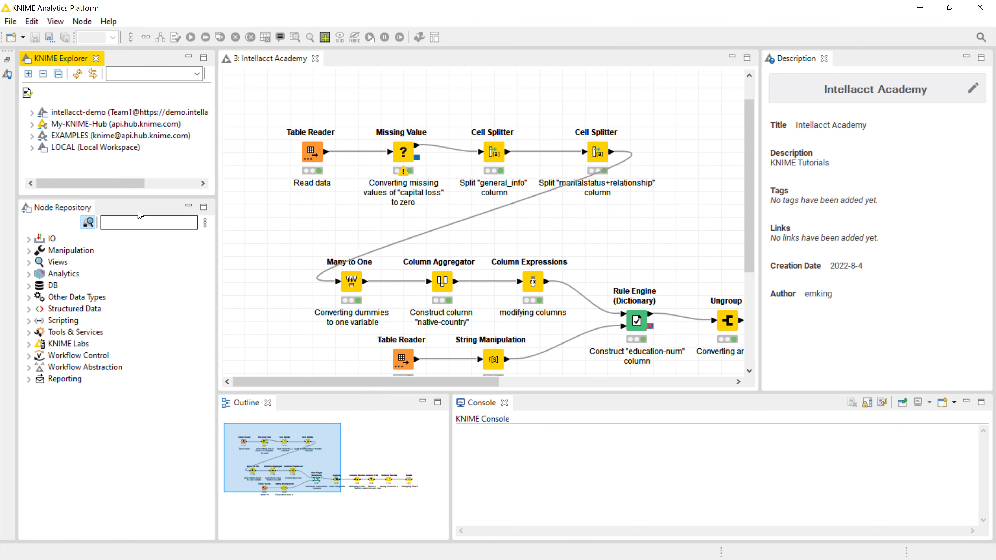
{"action": "left_click", "coordinate": [139, 209]}
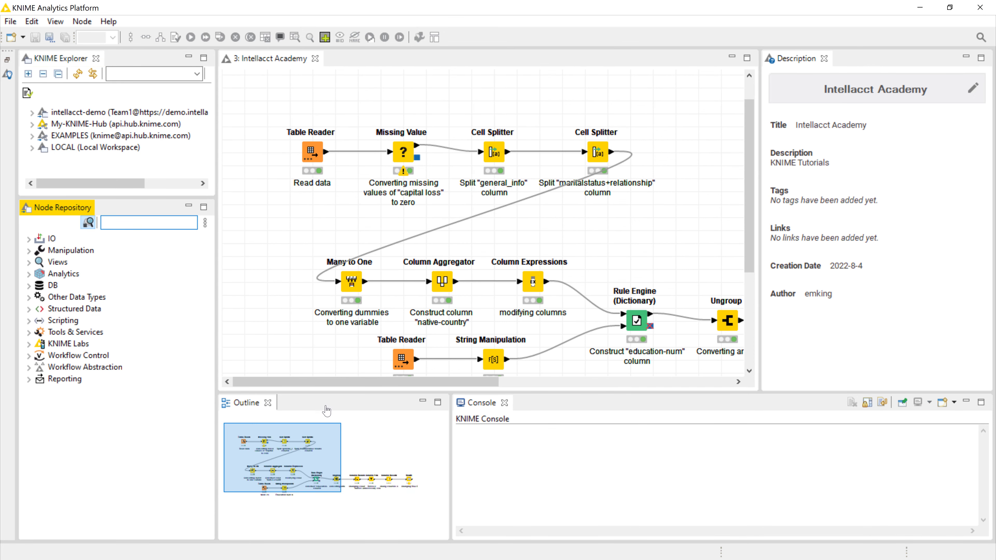
{"action": "left_click_drag", "start_coordinate": [326, 410], "coordinate": [325, 409]}
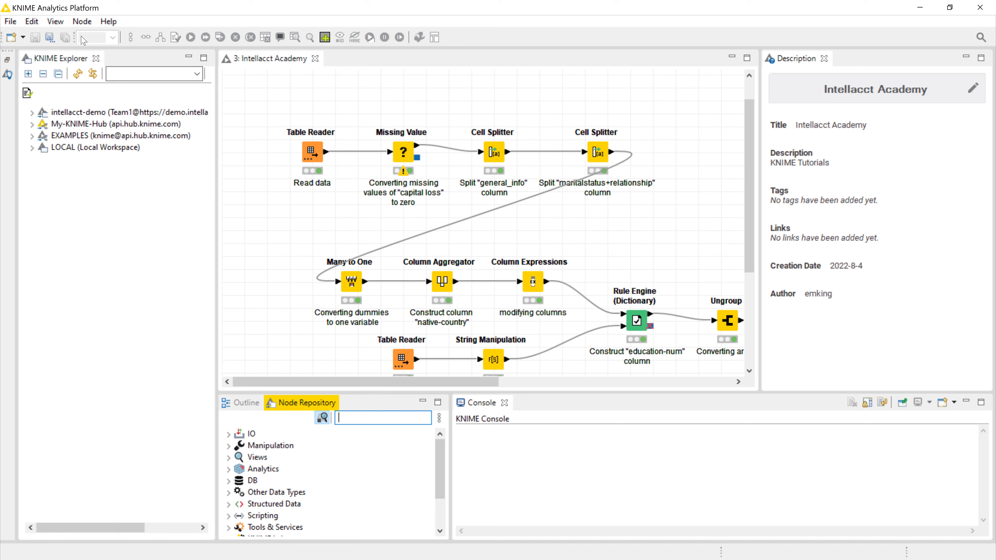
- Reset the KNIME perspective to its default layout
{"action": "left_click", "coordinate": [63, 23]}
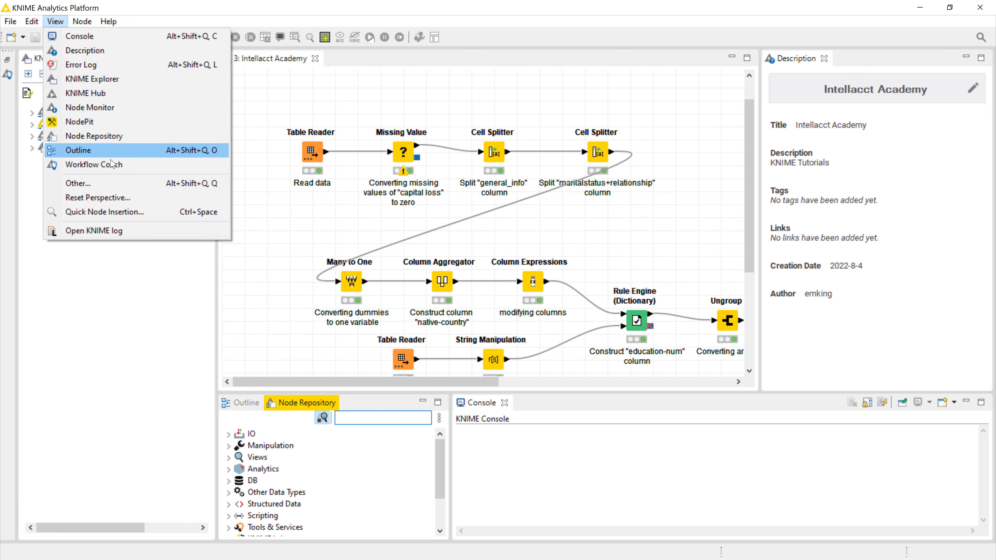
{"action": "left_click", "coordinate": [116, 198]}
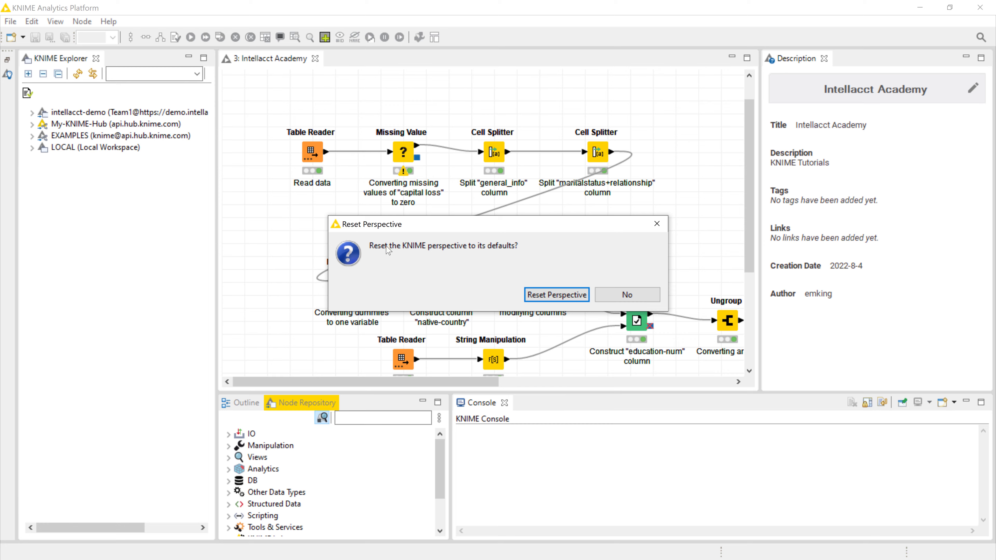
{"action": "left_click", "coordinate": [555, 295]}
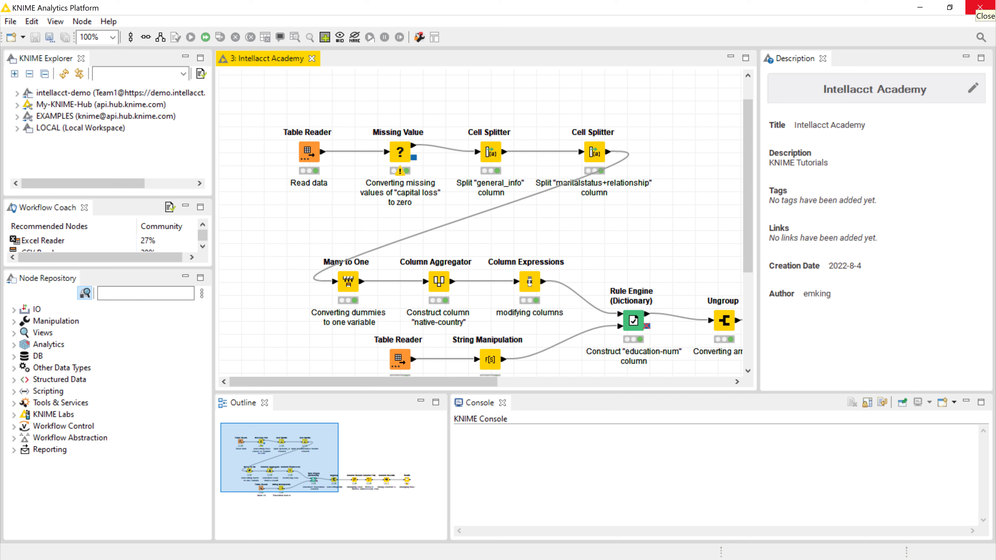
- Add the Node Monitor and NodePit views to the workspace together, and select the second Cell Splitter node to monitor its output
{"action": "left_click", "coordinate": [53, 22]}
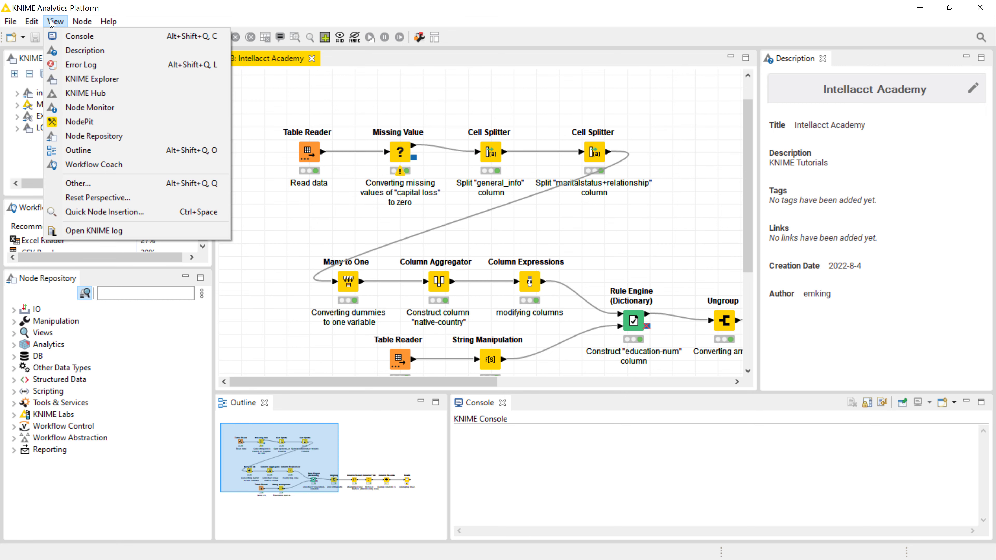
{"action": "left_click", "coordinate": [98, 185]}
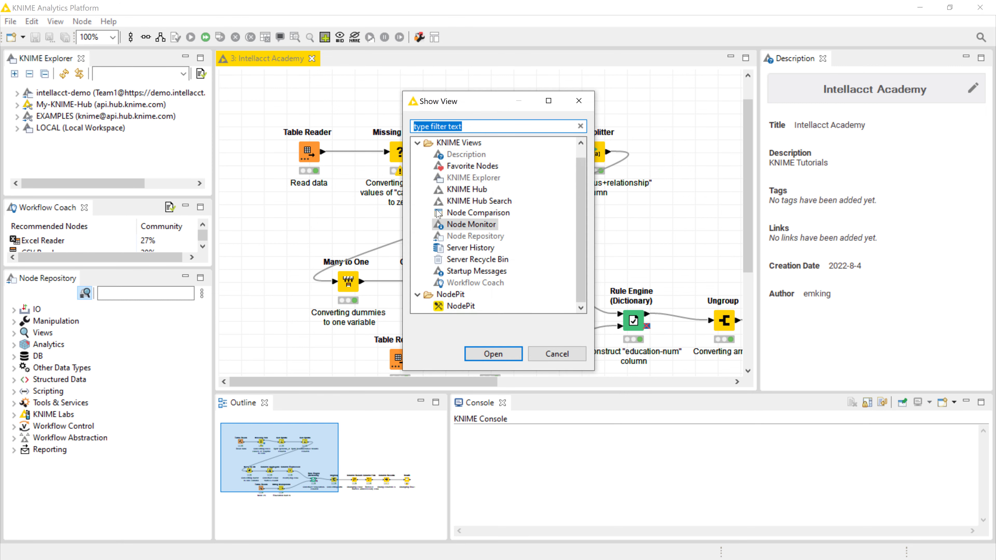
{"action": "left_click", "coordinate": [458, 225]}
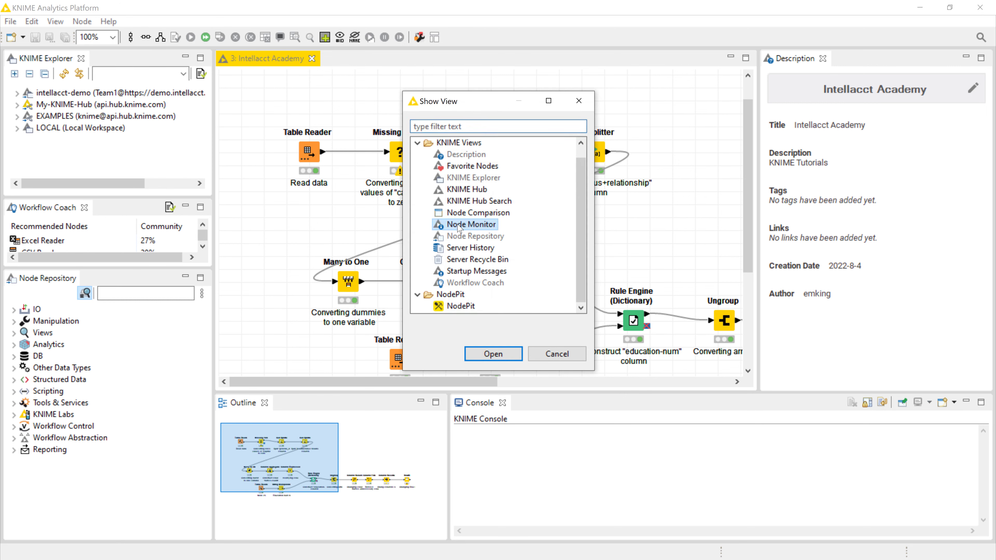
{"action": "left_click", "coordinate": [461, 306], "text": "ctrl"}
{"action": "left_click", "coordinate": [481, 352]}
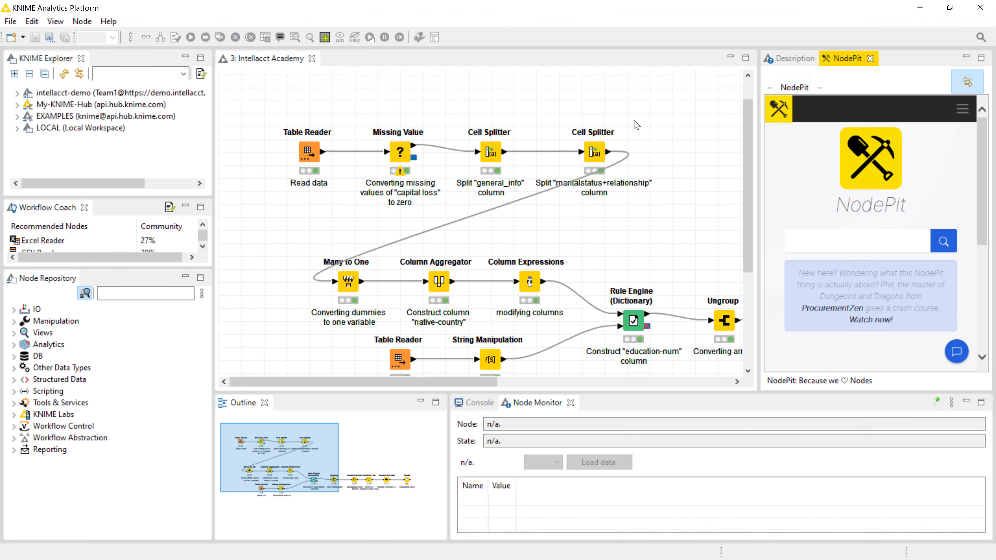
{"action": "left_click", "coordinate": [596, 152]}
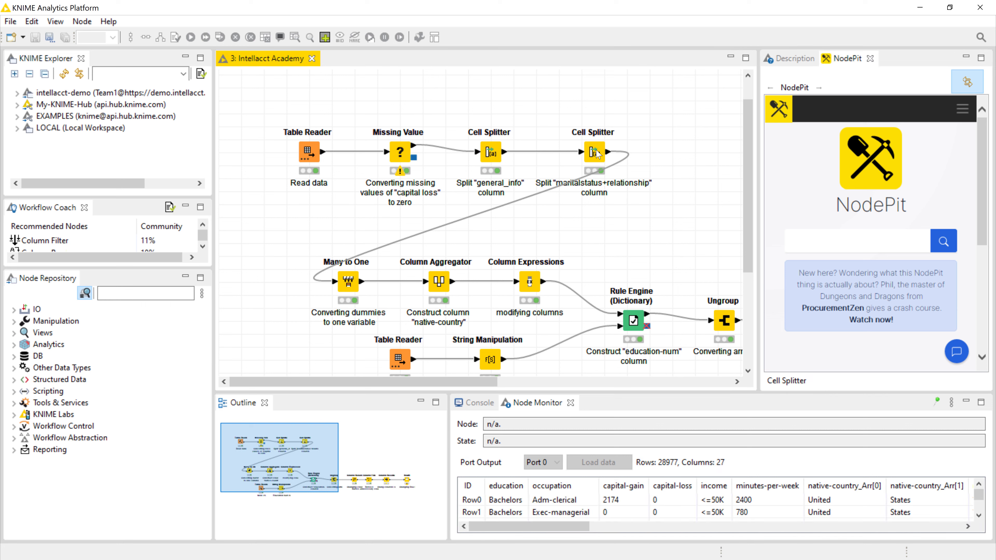